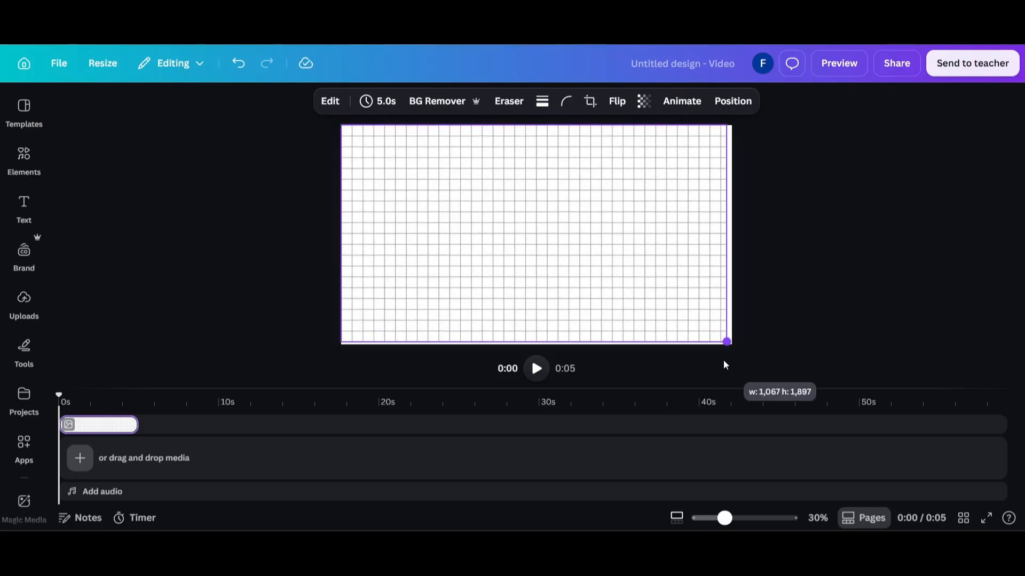
Search the graphic elements for "newspaper corner"
click(294, 167)
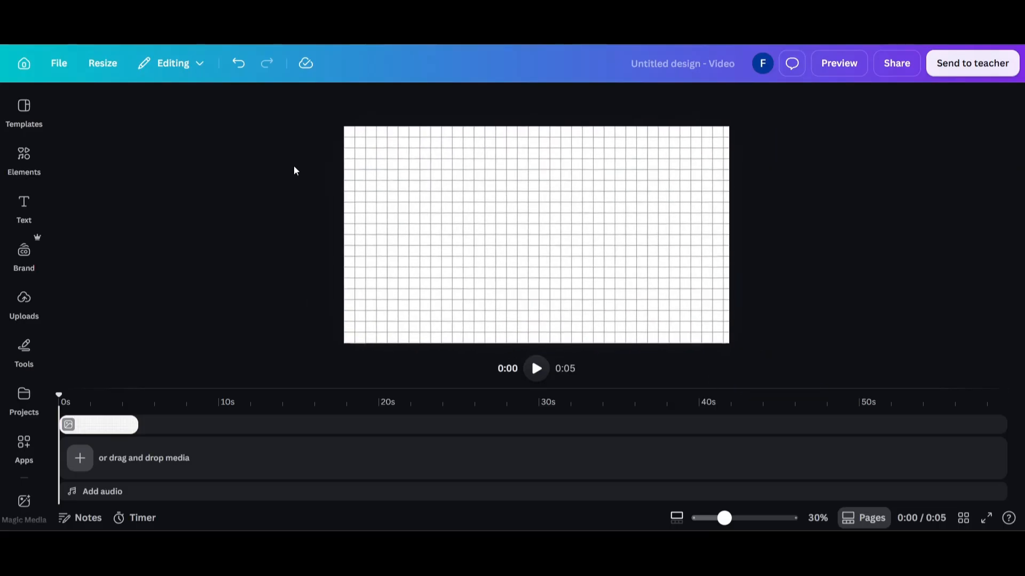
click(28, 160)
click(137, 117)
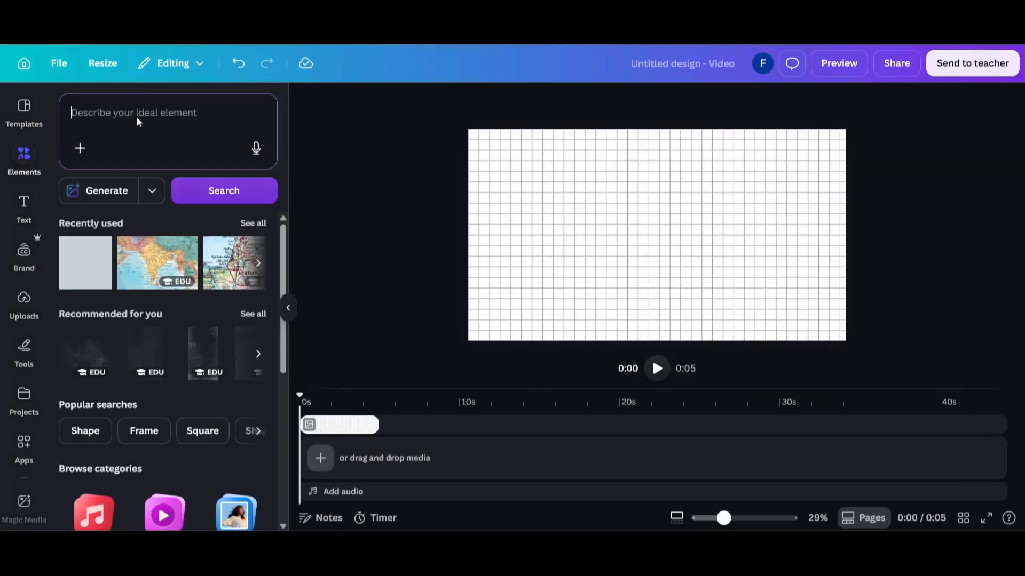
text(newspaper)
key(Return)
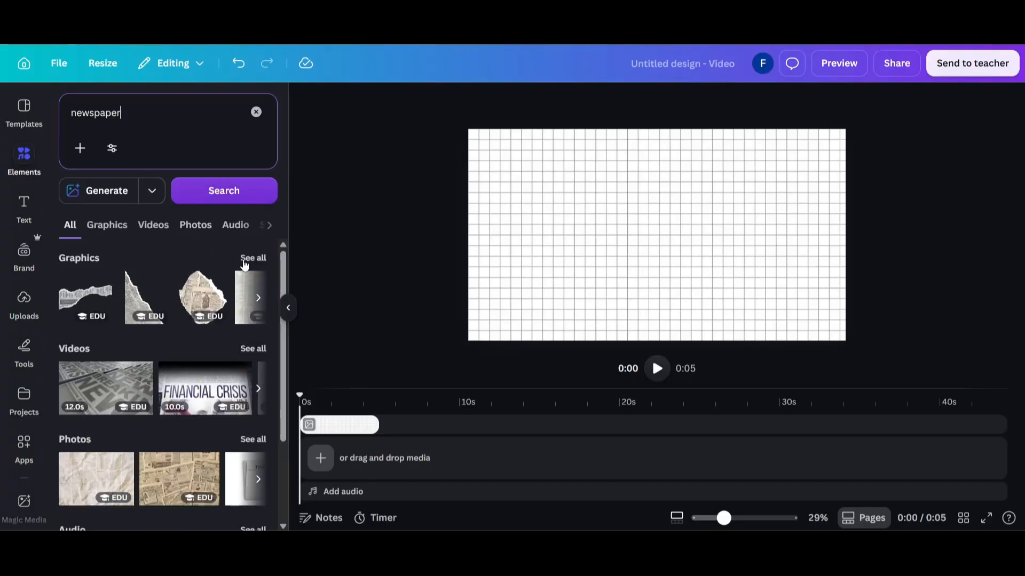
text(corner)
key(Return)
scroll(219, 345, down, 3)
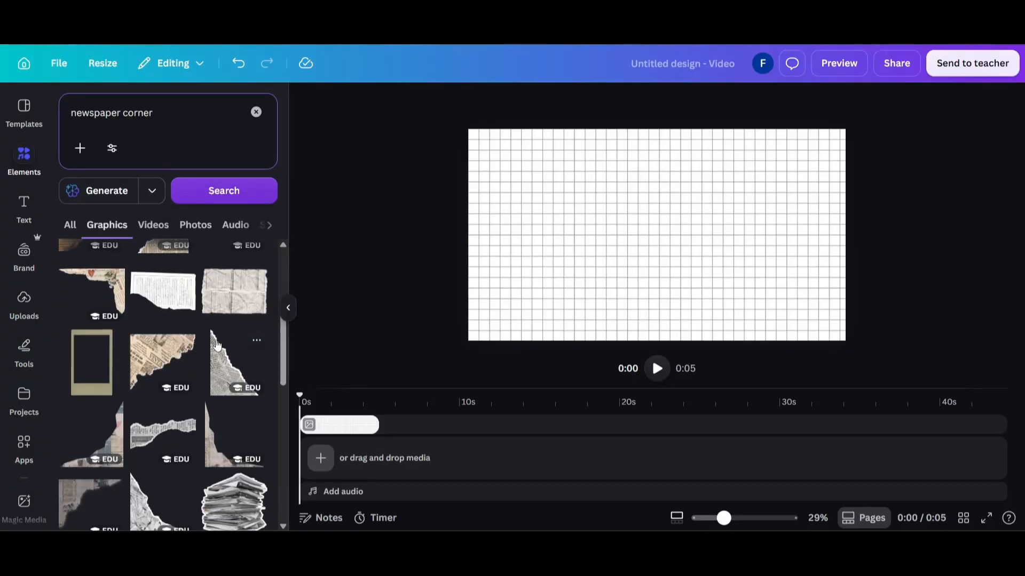
Add the torn vintage newspaper corner graphic and shrink it to a small piece in the canvas's upper-left corner
click(165, 358)
drag(661, 277, 581, 261)
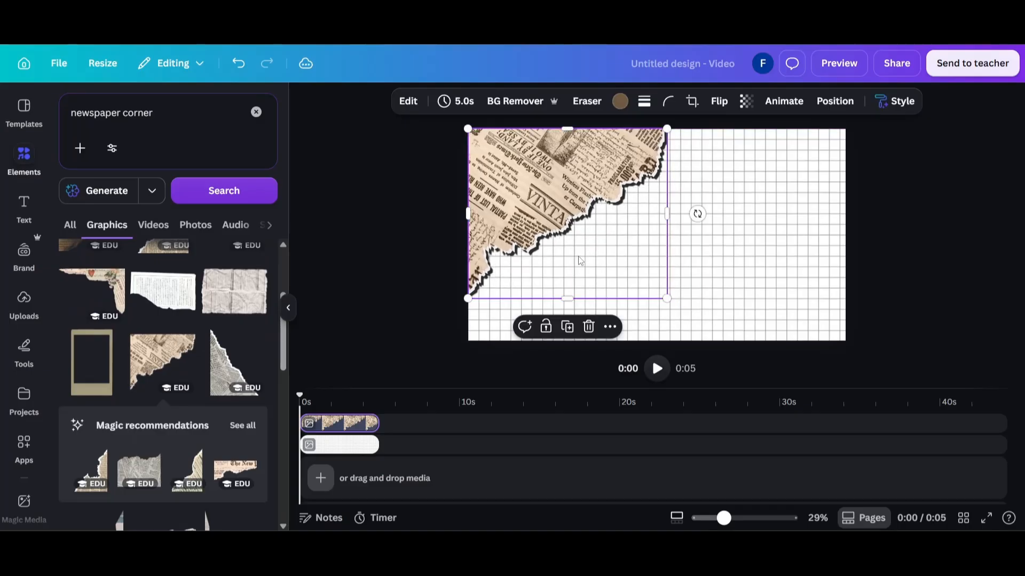
drag(670, 297, 529, 181)
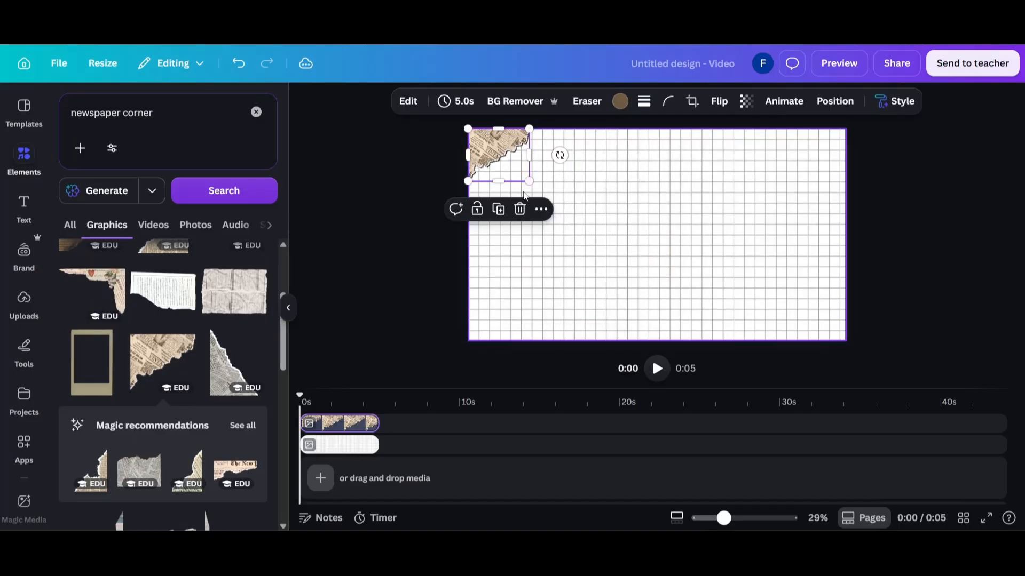
click(431, 173)
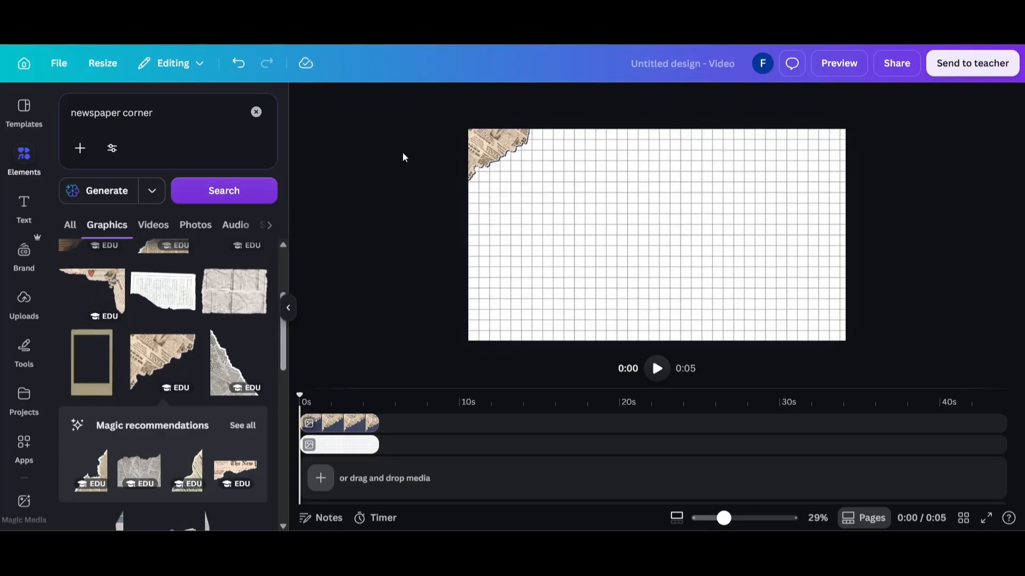
Search the graphics for "text" and add the handwritten text block at a small size in the canvas's upper-right corner
click(155, 100)
text(text)
key(Return)
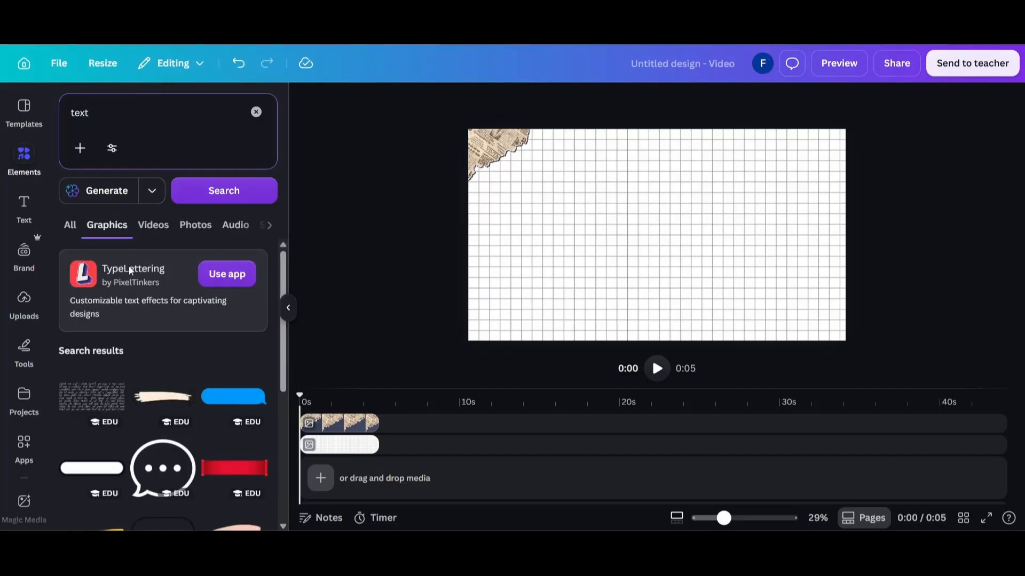
click(82, 398)
drag(601, 241, 781, 157)
drag(910, 110, 868, 131)
Duplicate the handwritten text graphic and place the copy, tilted and slightly cropped by the edge, in the canvas's lower-right corner
drag(805, 160, 811, 306)
key(ctrl+d)
scroll(805, 321, down, 2)
drag(811, 350, 787, 348)
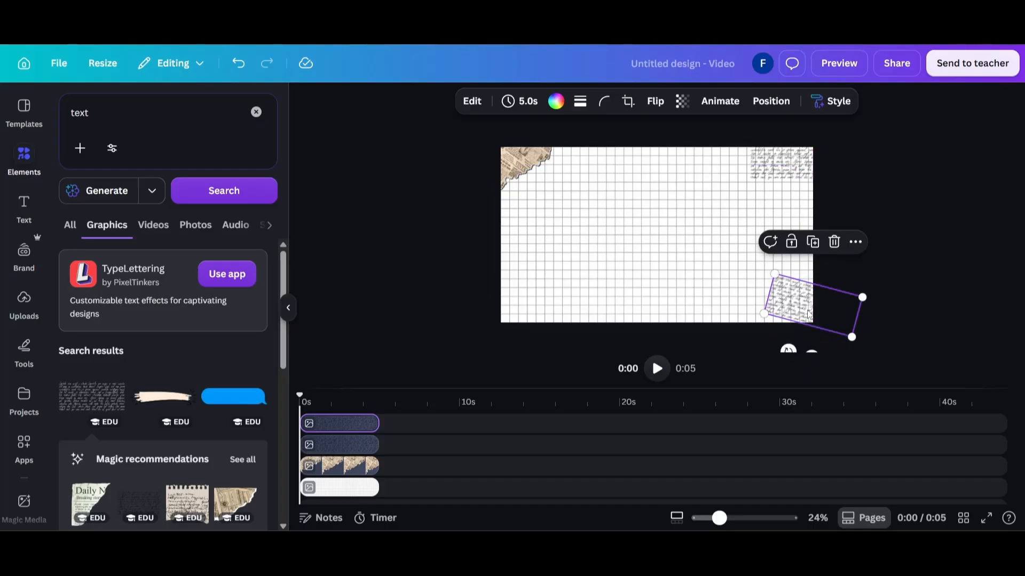
drag(851, 345, 798, 315)
click(894, 258)
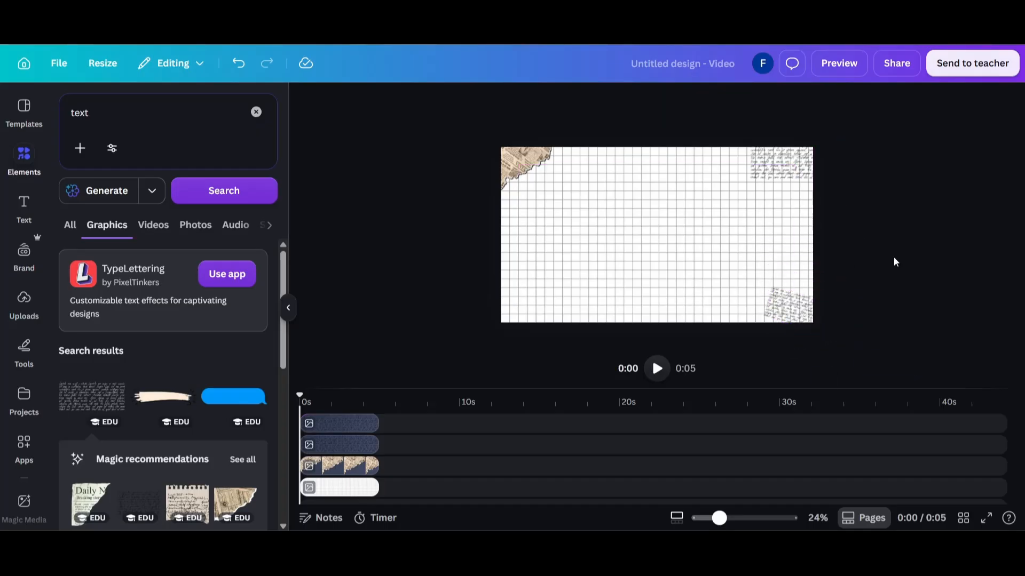
Search the graphics for "pen" and add the black ballpoint pen to the canvas
scroll(894, 259, up, 3)
scroll(895, 262, down, 1)
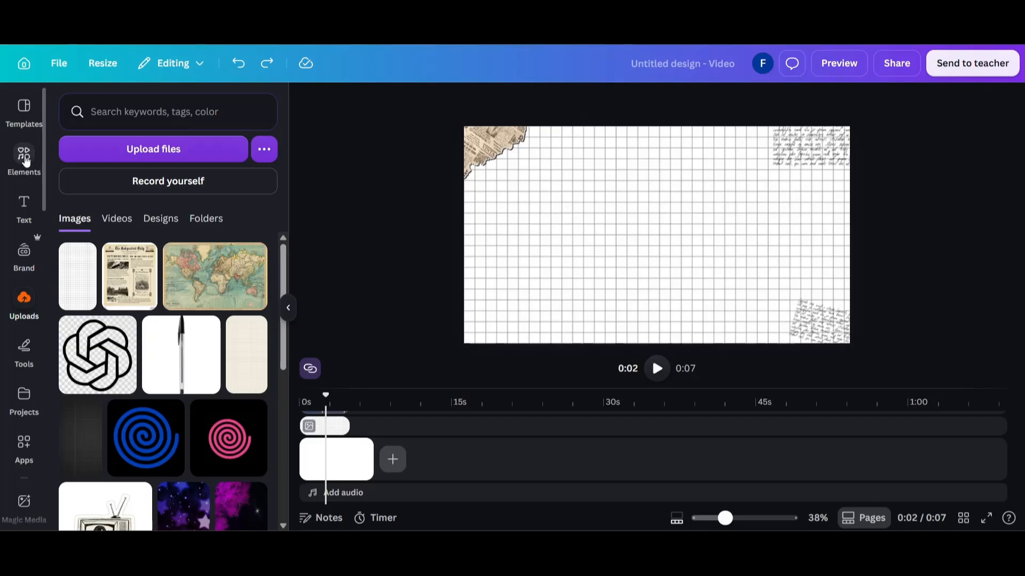
click(25, 162)
click(123, 120)
text(pen)
key(Return)
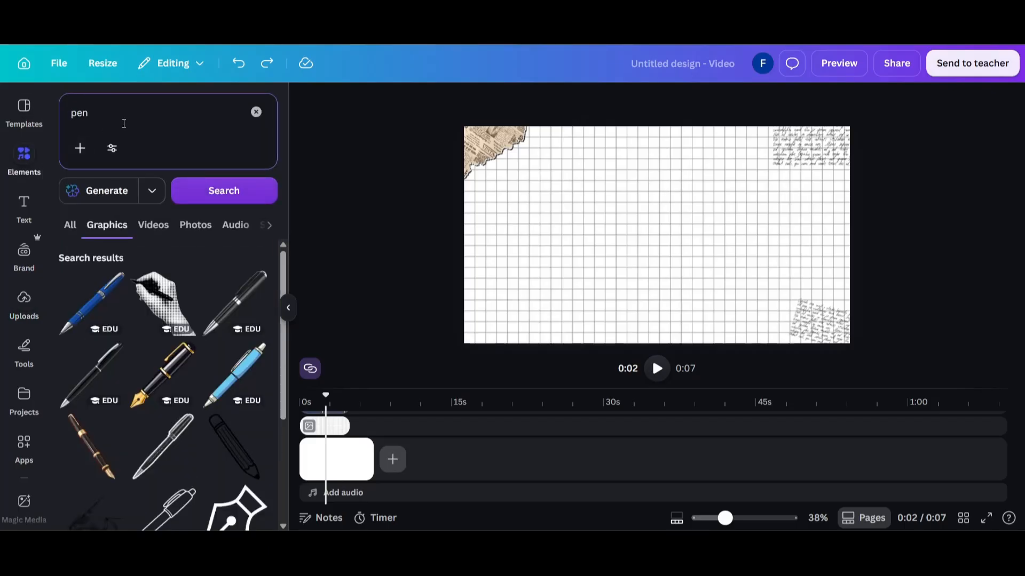
scroll(95, 309, down, 1)
click(95, 308)
Shrink the black pen and place it in the canvas's lower-left corner, rotated to a steeper angle
drag(740, 149, 659, 235)
drag(624, 263, 493, 295)
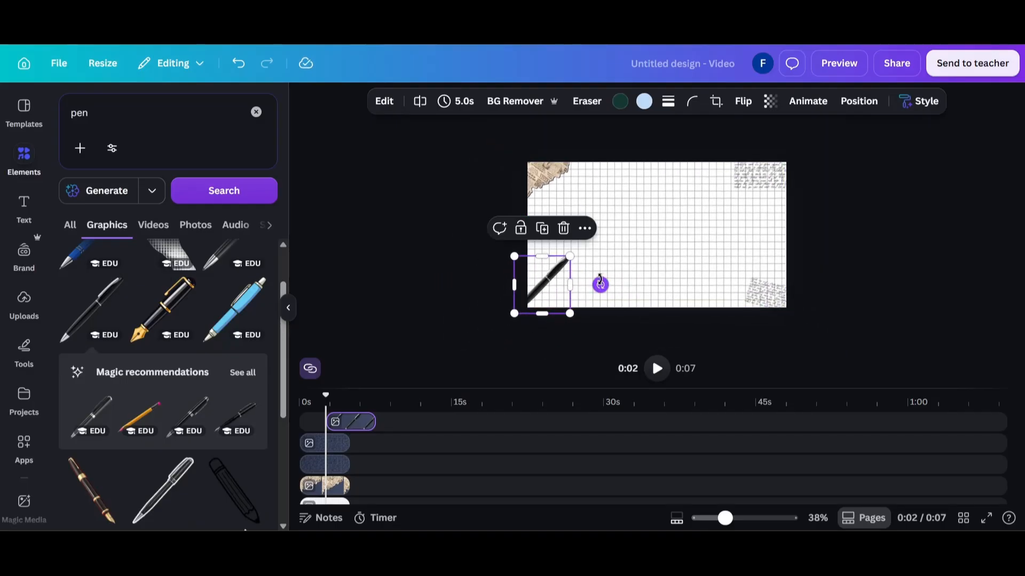
drag(600, 282, 593, 257)
click(487, 259)
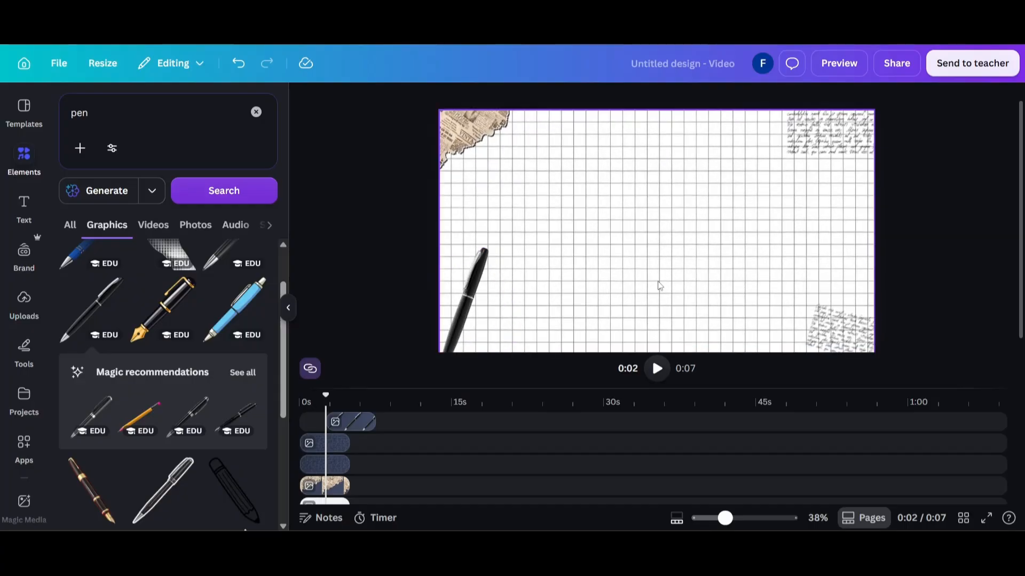
Add a heading reading "Vox" and set its font to Playfair Display
click(37, 205)
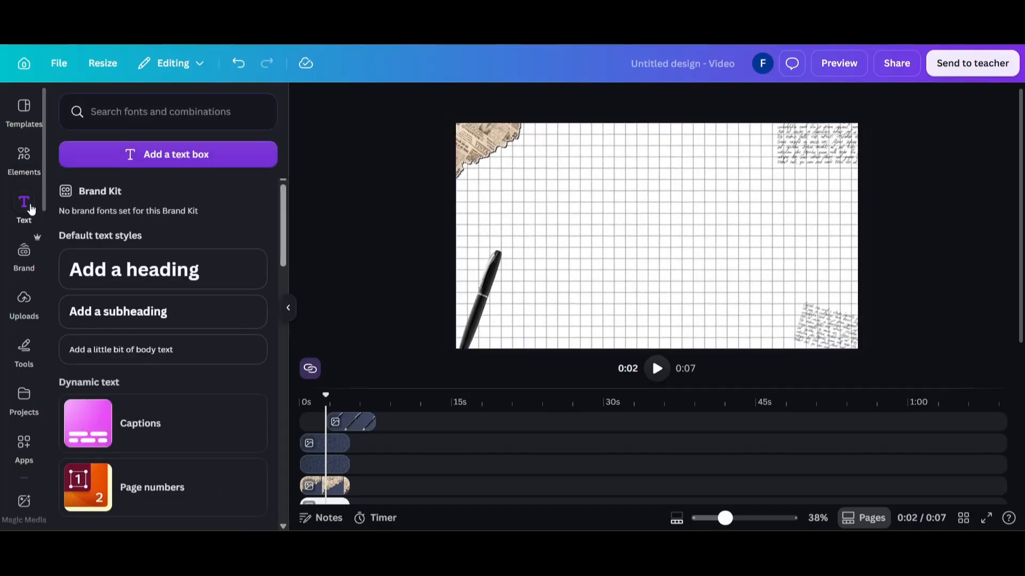
click(101, 273)
text(Vox)
key(ctrl+a)
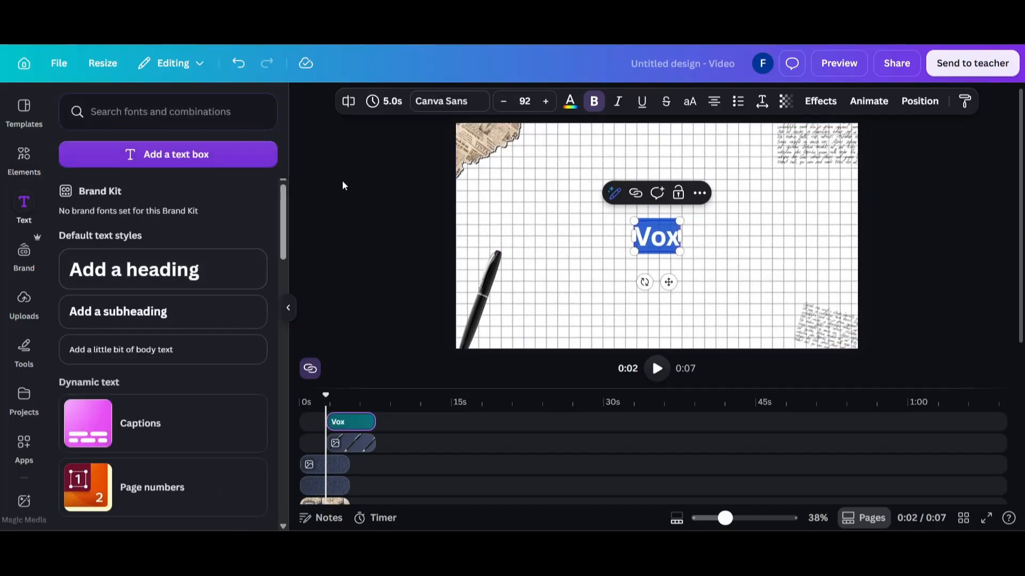
click(453, 101)
click(212, 160)
text(playfair)
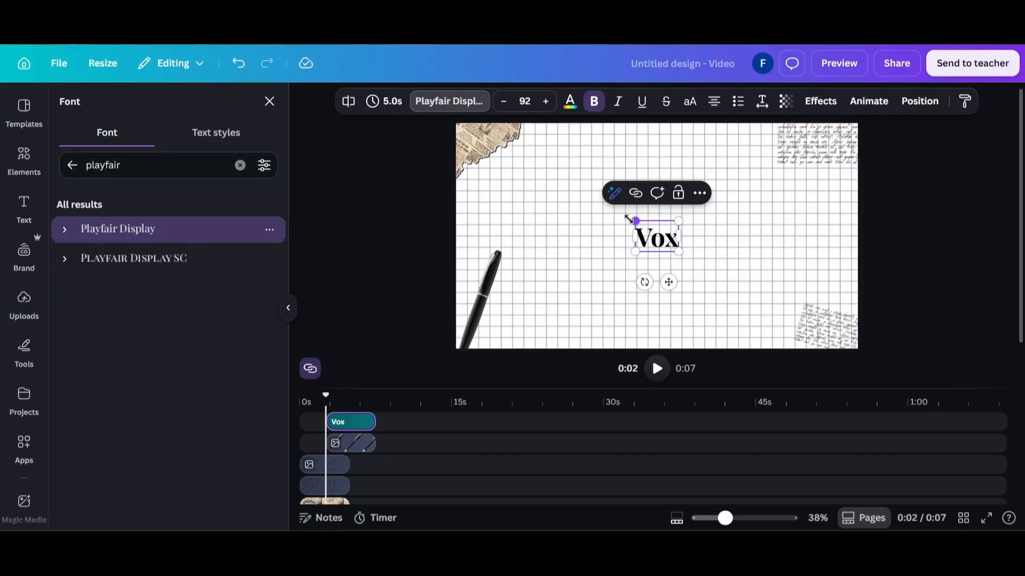
Enlarge the "Vox" heading to font size 195 and position it just above the canvas center
drag(635, 221, 585, 193)
click(550, 220)
drag(621, 221, 612, 212)
Color the "Vox" heading dark gray and enlarge it to font size 233
click(570, 102)
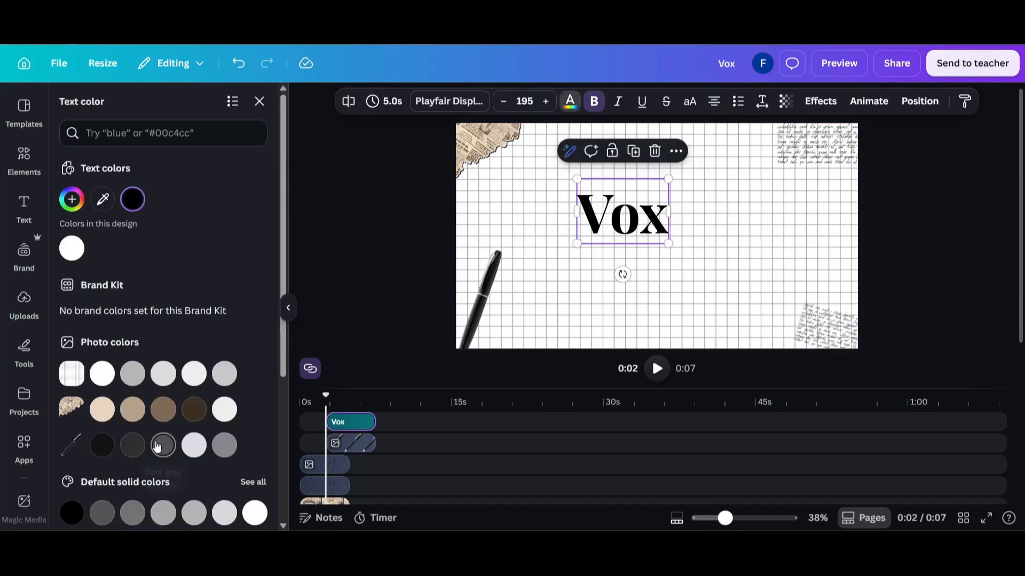
scroll(158, 448, down, 2)
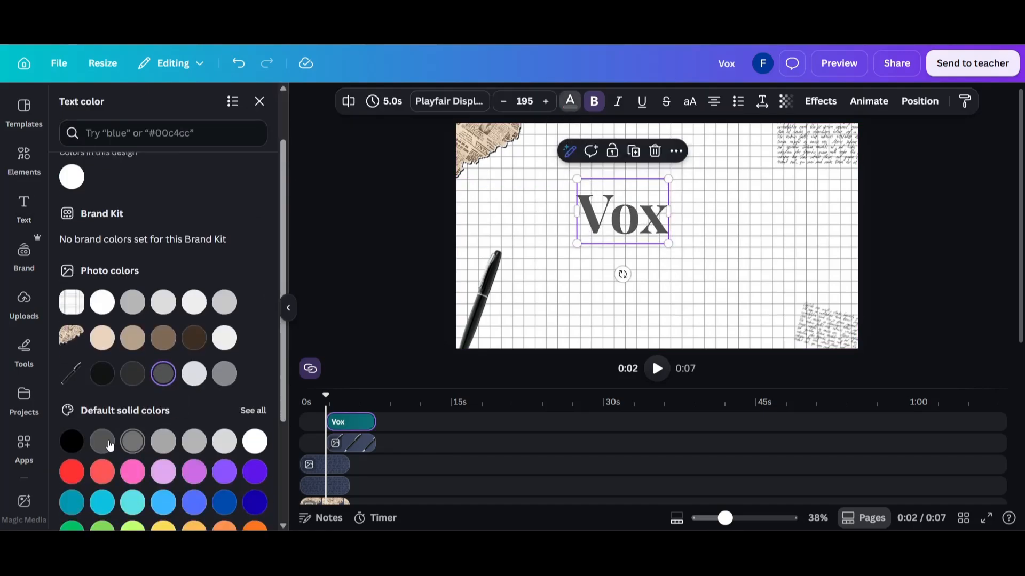
click(385, 212)
click(627, 224)
drag(576, 179, 557, 170)
click(345, 200)
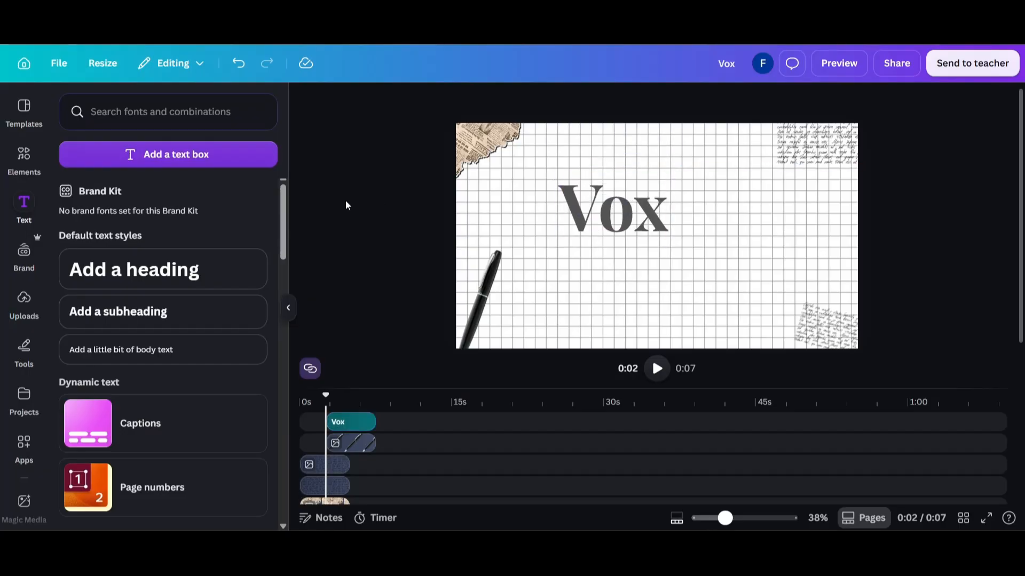
Add the yellow chalk doodle illustration from the recently used elements to the canvas
click(24, 158)
click(256, 111)
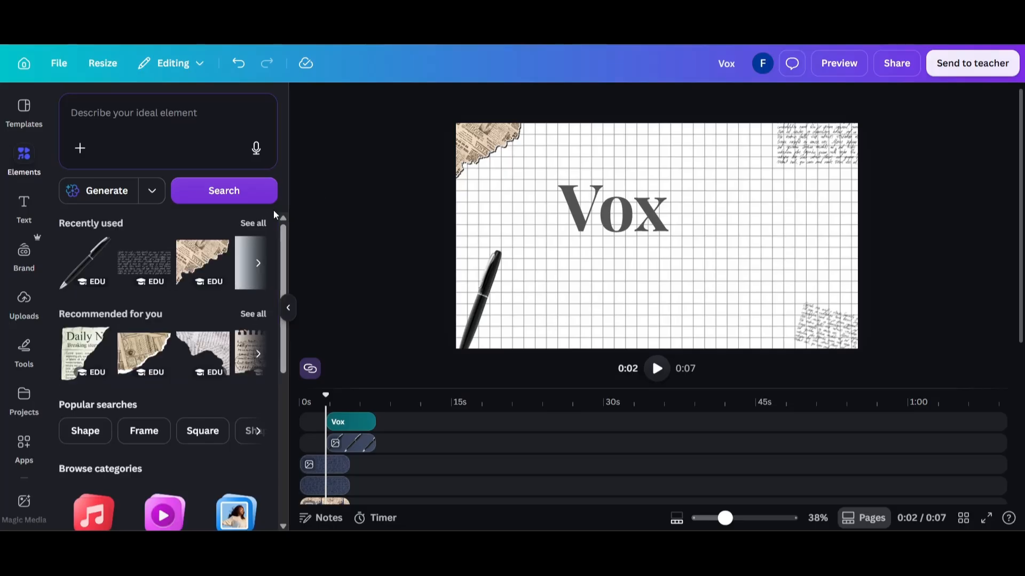
click(251, 222)
scroll(216, 303, down, 5)
click(258, 322)
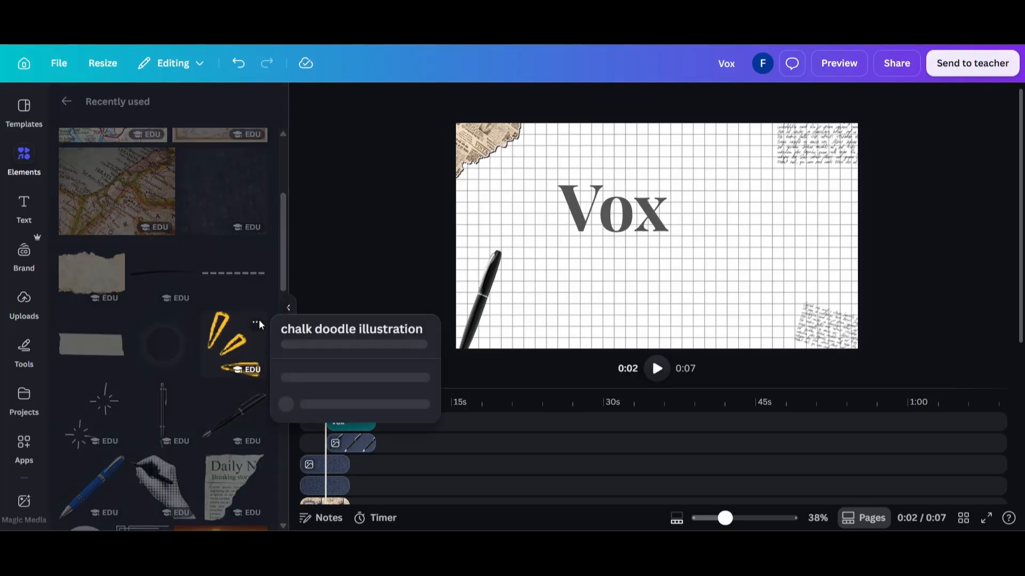
click(258, 322)
click(245, 350)
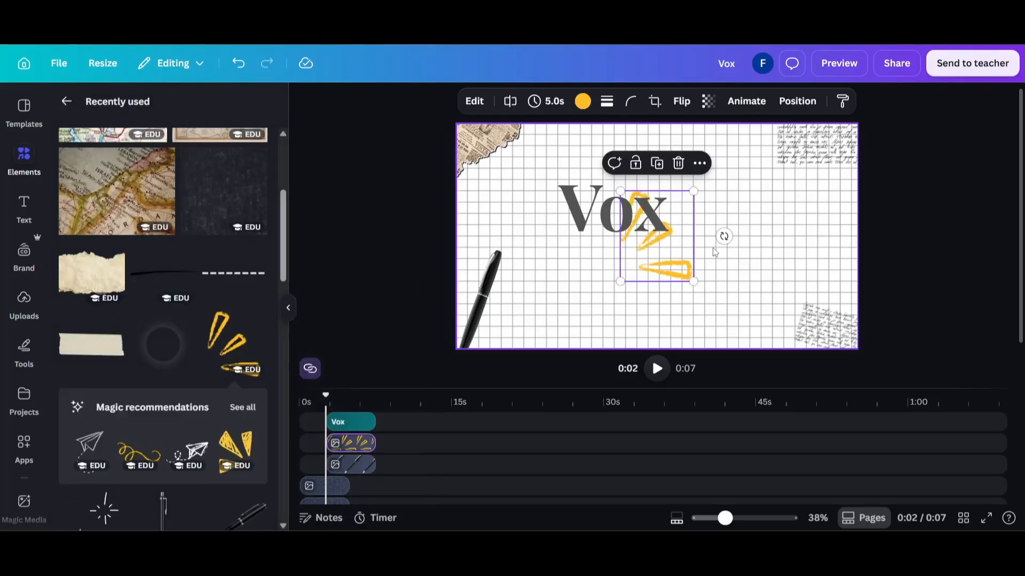
Shrink the yellow chalk doodle and place it beside the upper-right corner of the "Vox" heading
drag(674, 213, 714, 162)
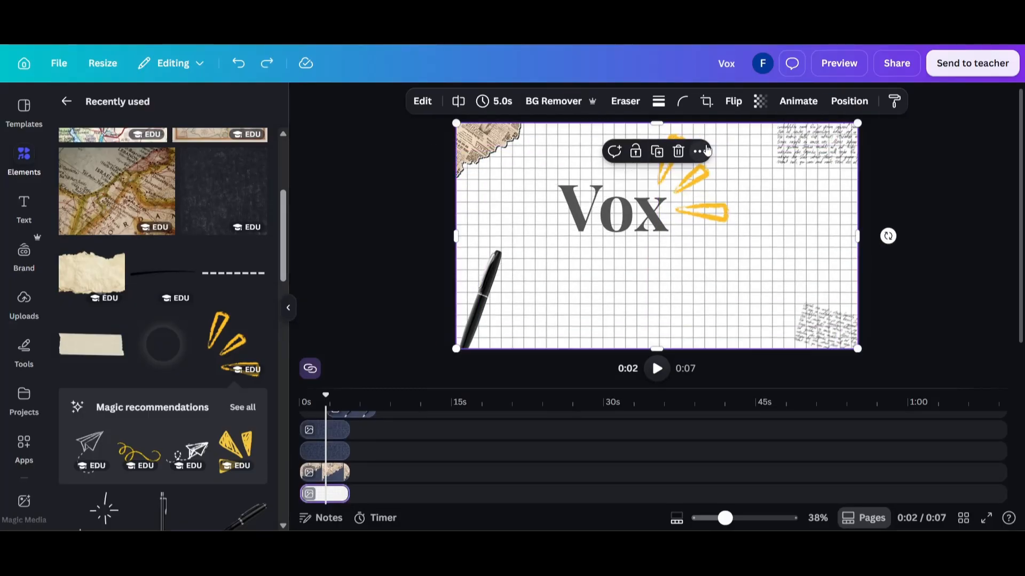
drag(730, 134, 681, 190)
click(569, 103)
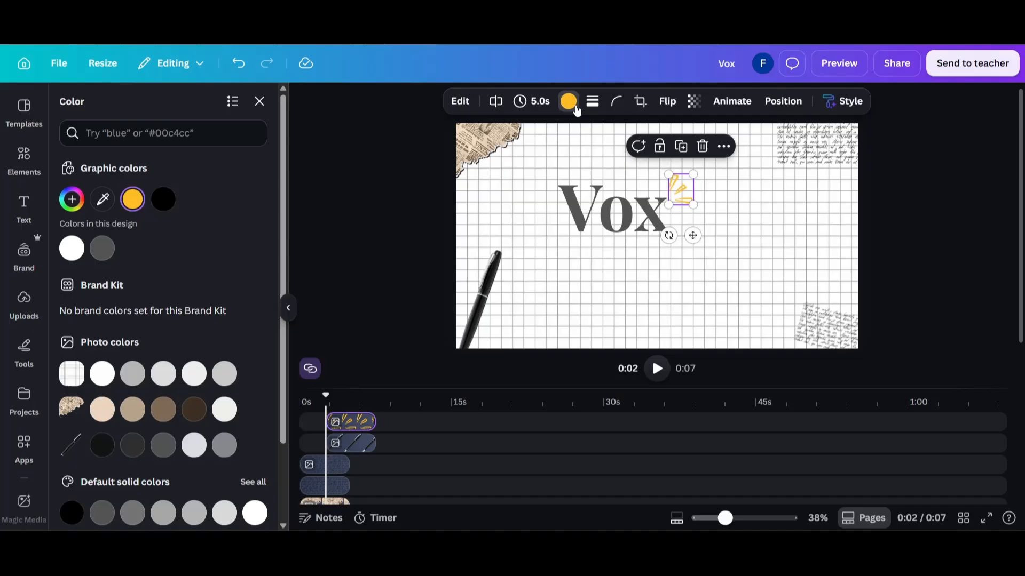
click(373, 229)
Select the "Vox", yellow doodle and pen clips together and move them to the start of the timeline
click(348, 428)
shift+click(351, 445)
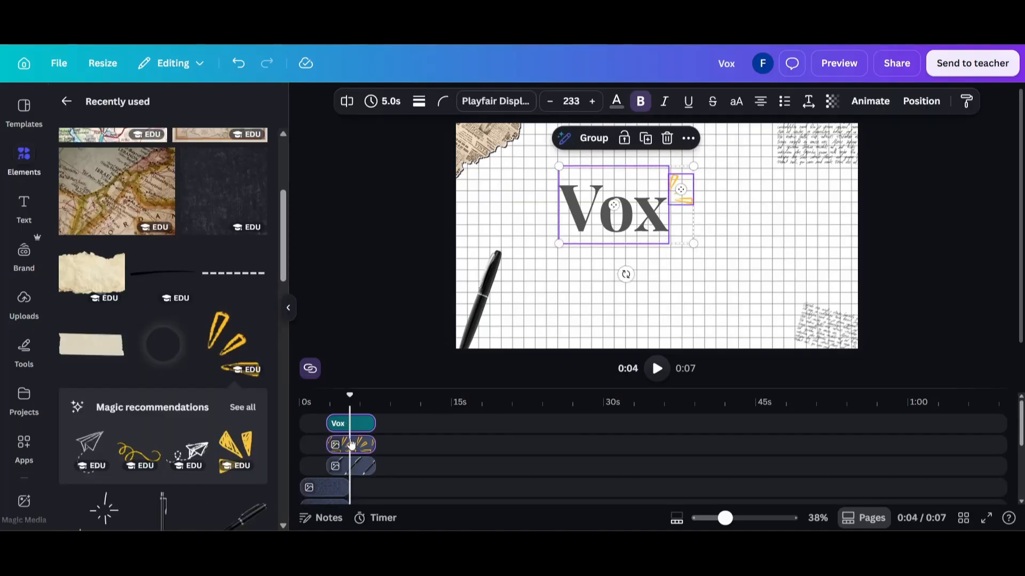
shift+click(355, 469)
drag(355, 470, 325, 470)
Add the remaining layer clips to the selection, extend them all to 7.3 s, and return the playhead to 0:00
scroll(327, 472, down, 1)
scroll(327, 473, down, 3)
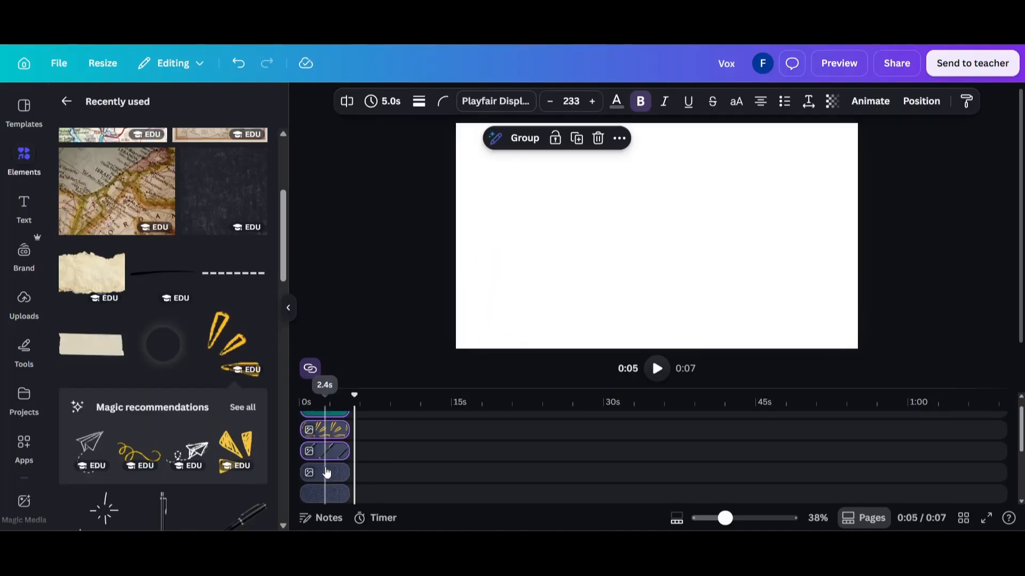
drag(347, 425, 374, 426)
scroll(331, 411, up, 4)
click(330, 407)
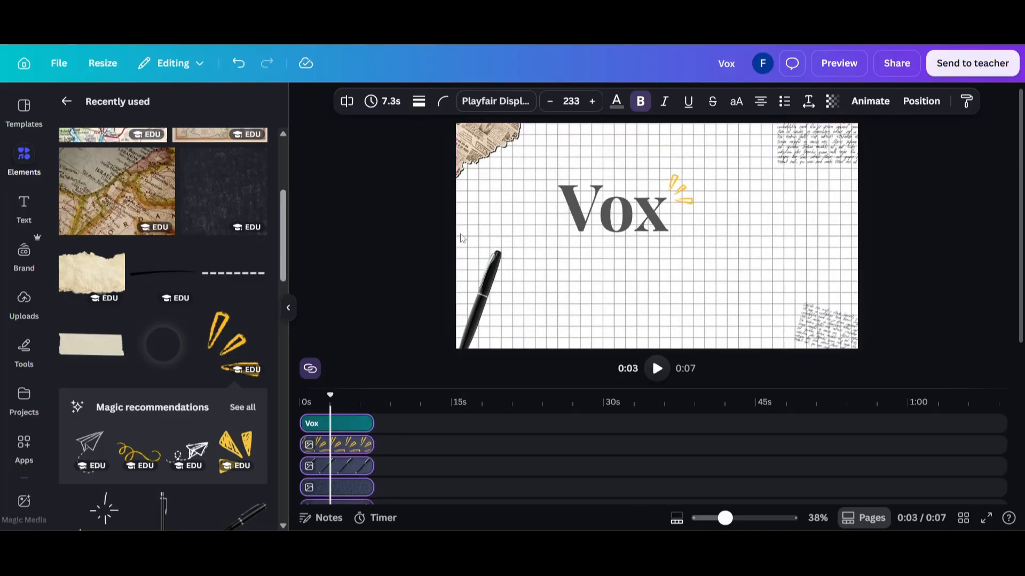
drag(336, 395, 284, 403)
Add a dashed line from the shapes collection and change its line type to curved
click(67, 100)
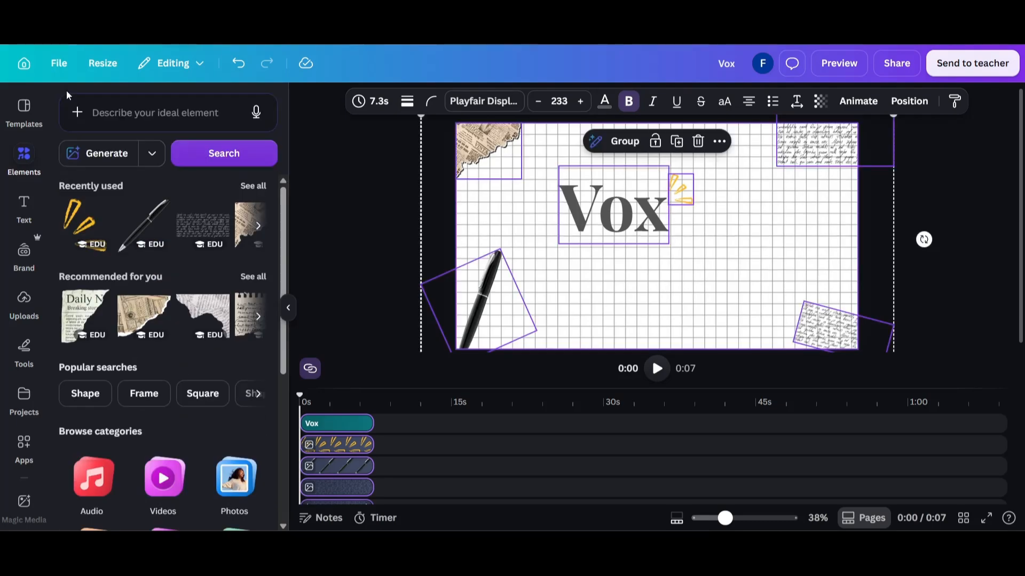
scroll(193, 271, down, 5)
click(92, 415)
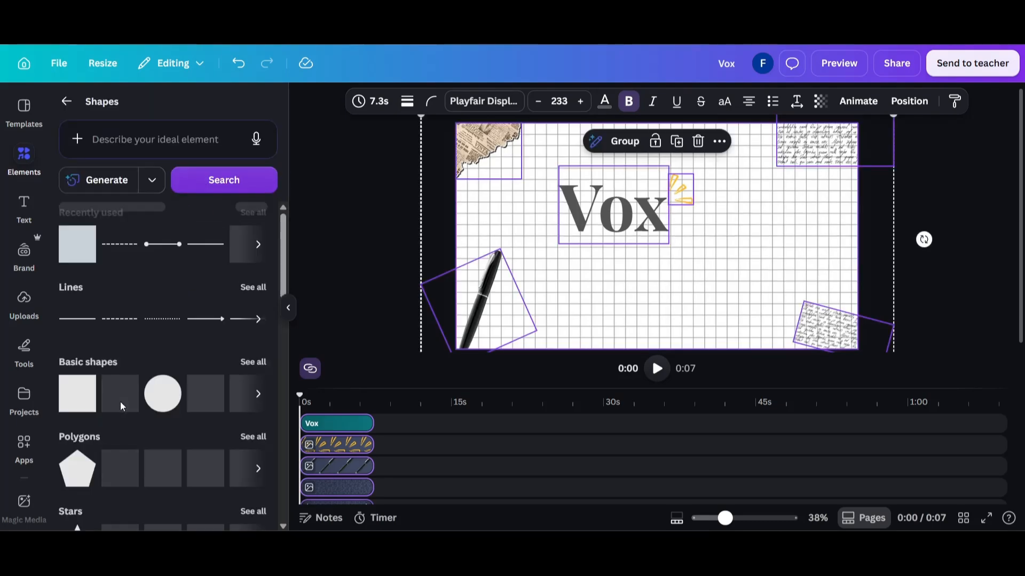
click(130, 319)
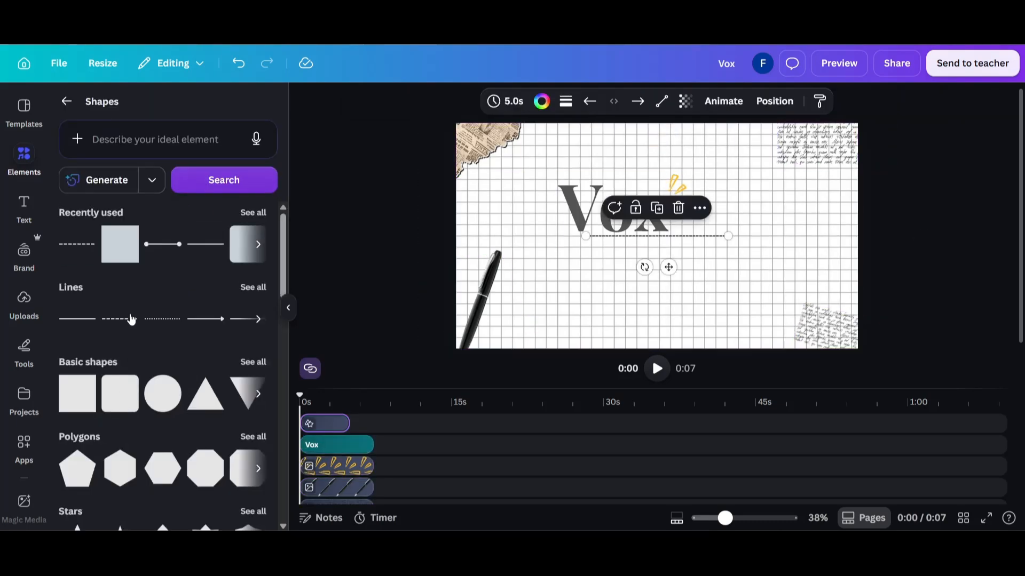
click(661, 101)
click(661, 188)
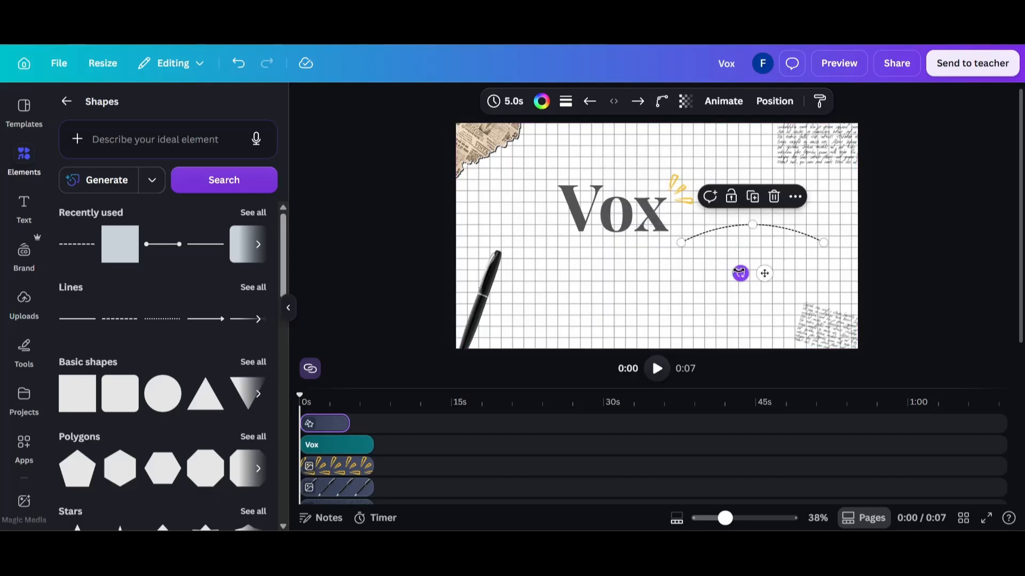
Rotate the curved dashed line nearly upright at the canvas's right edge and bow it further inward
drag(740, 273, 812, 256)
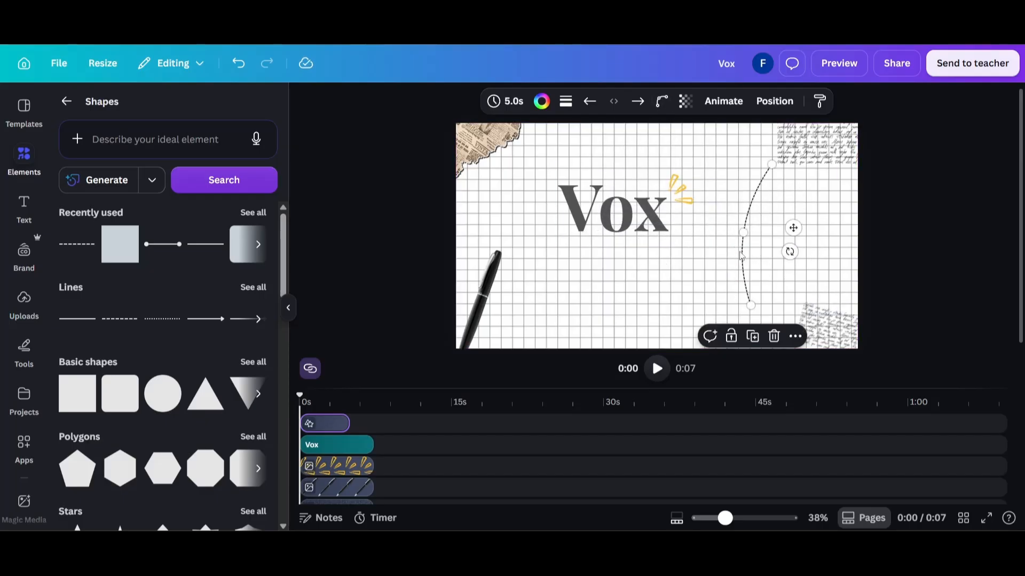
drag(746, 258, 847, 254)
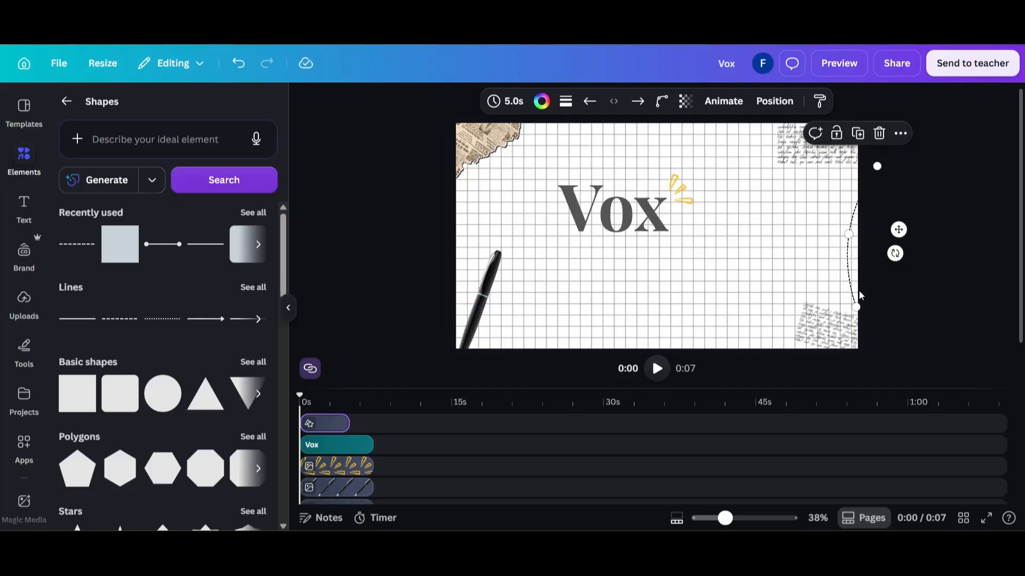
drag(856, 308, 859, 312)
mouse_move(850, 235)
mouse_down()
mouse_move(828, 234)
mouse_move(833, 250)
mouse_up()
Recolor the curved dashed line at the canvas's right edge yellow and set its stroke weight to 10
click(541, 101)
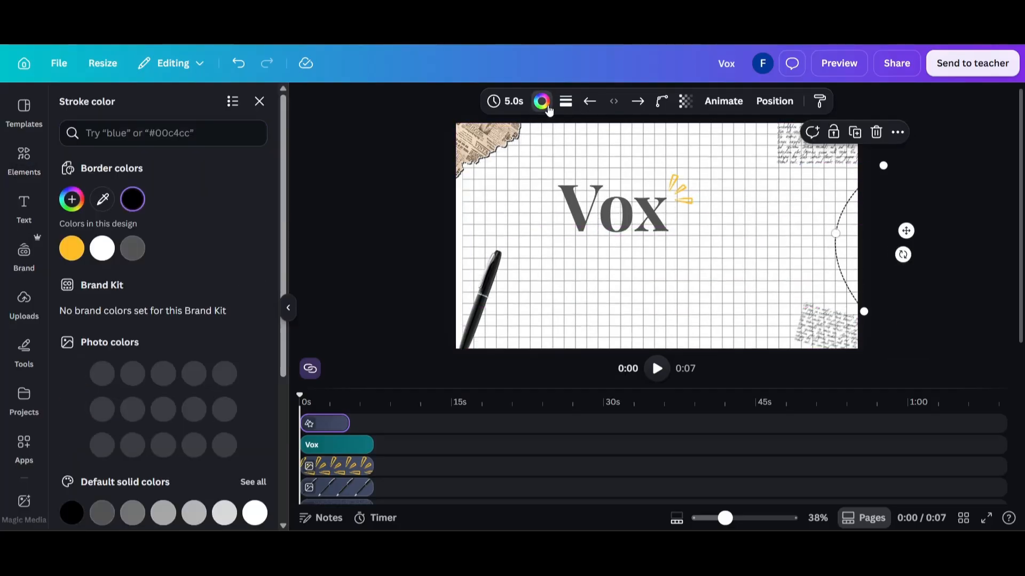
click(79, 259)
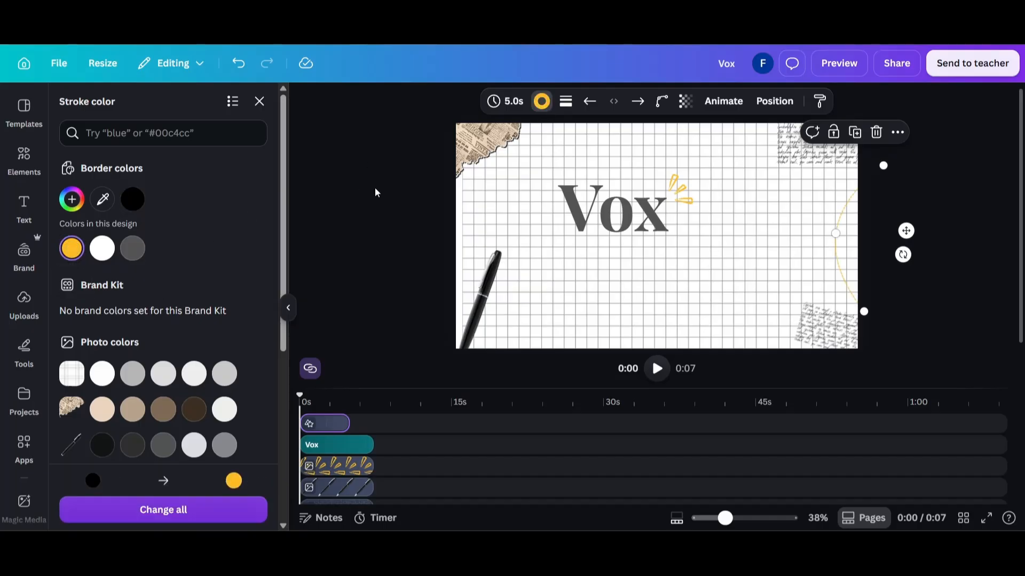
click(375, 187)
click(838, 240)
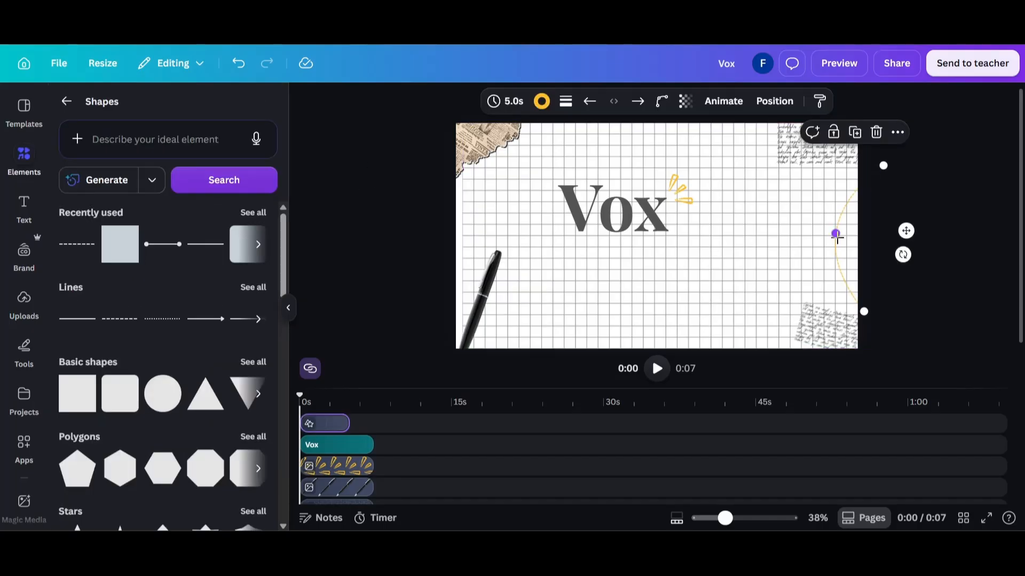
click(566, 104)
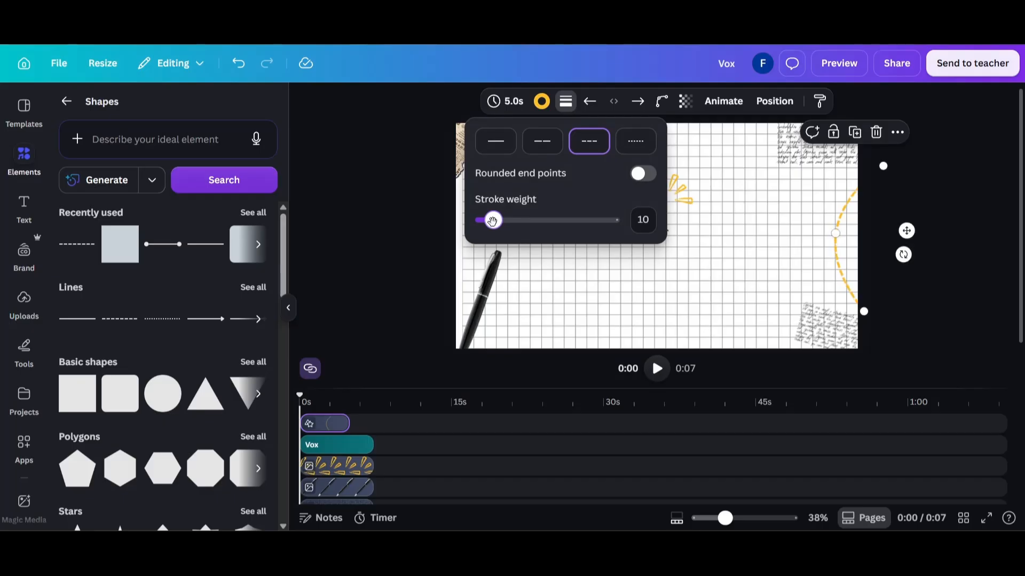
click(393, 234)
Duplicate the "Vox" heading, change the copy to "like" in Binggo Wood at size 70.5, and place it just below "Vox"
click(639, 188)
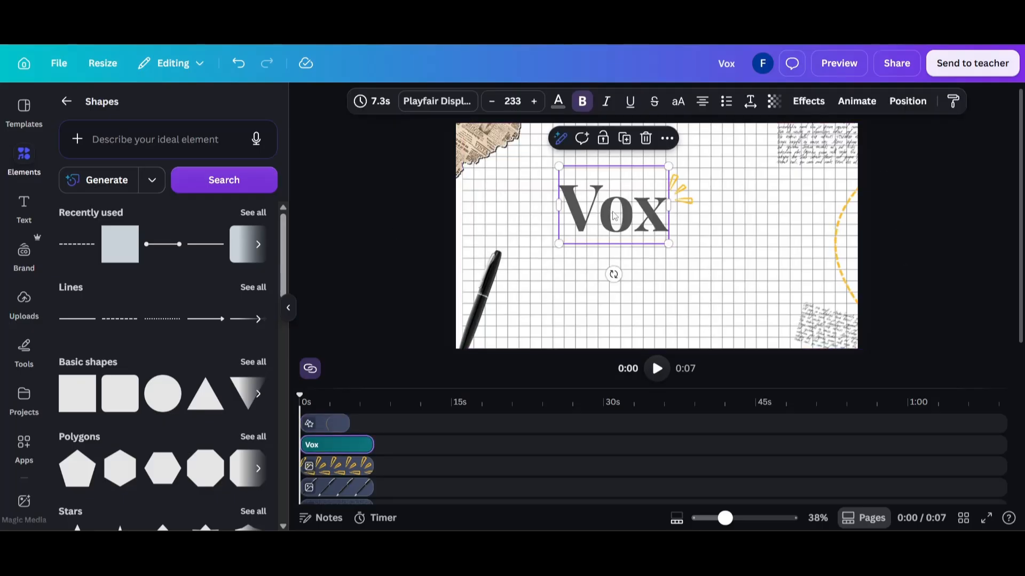
key(ctrl+d)
drag(637, 190, 631, 241)
double_click(609, 264)
text(like)
key(ctrl+a)
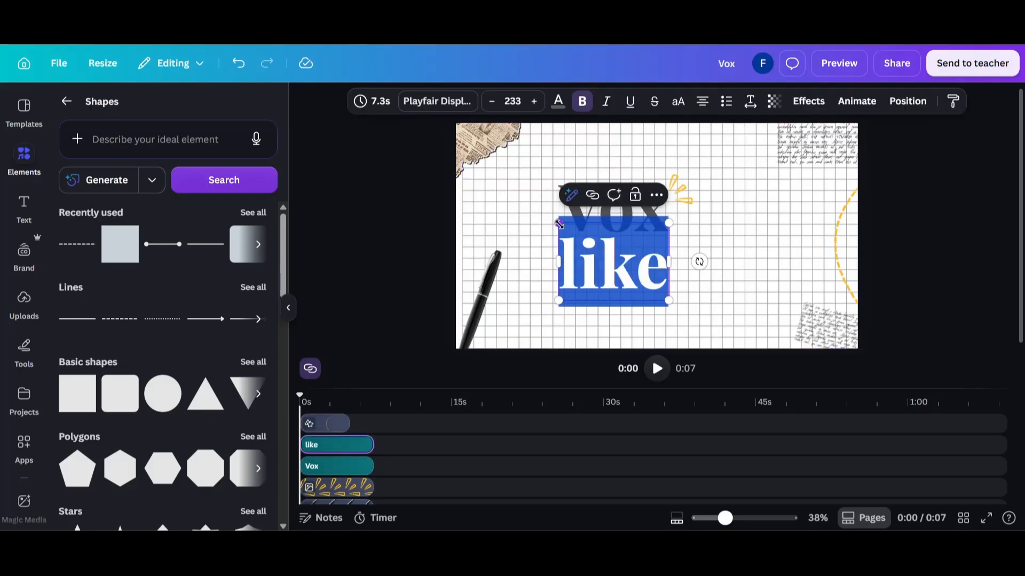
drag(559, 223, 619, 260)
click(423, 264)
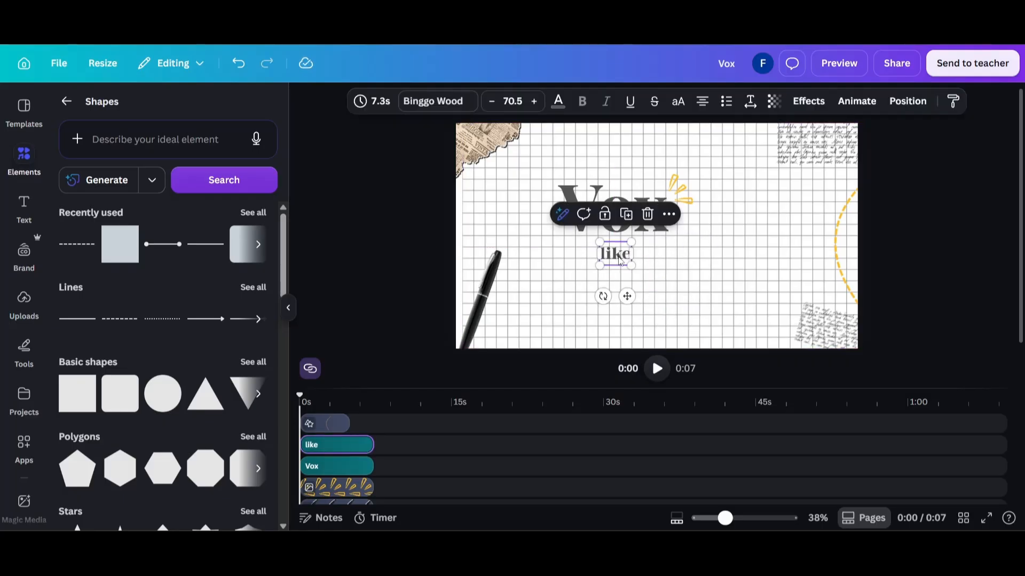
click(346, 238)
Search the elements for "tape", add a beige paper tape graphic, and shrink it to a small strip beside "like"
click(66, 102)
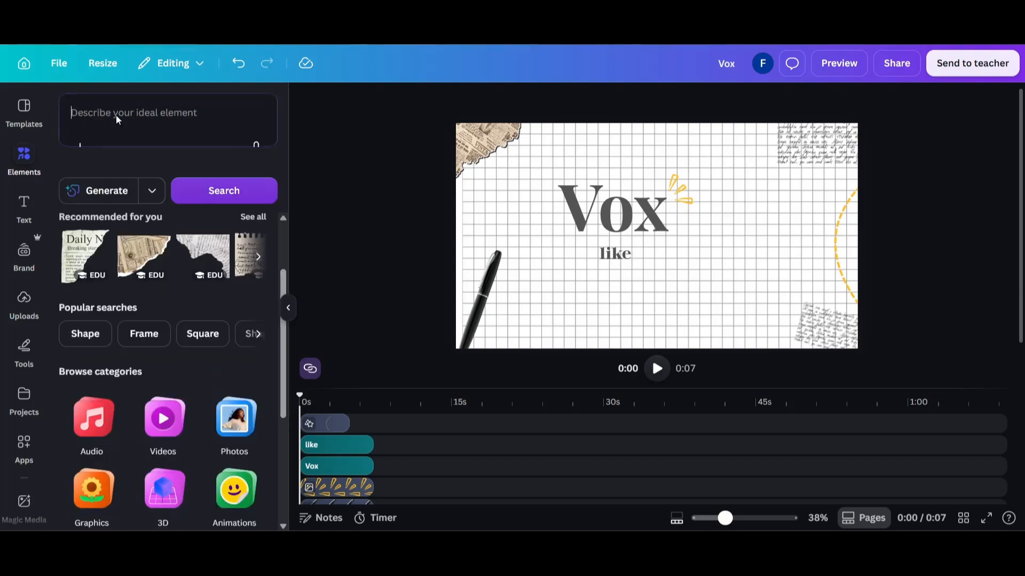
text(tape)
key(Return)
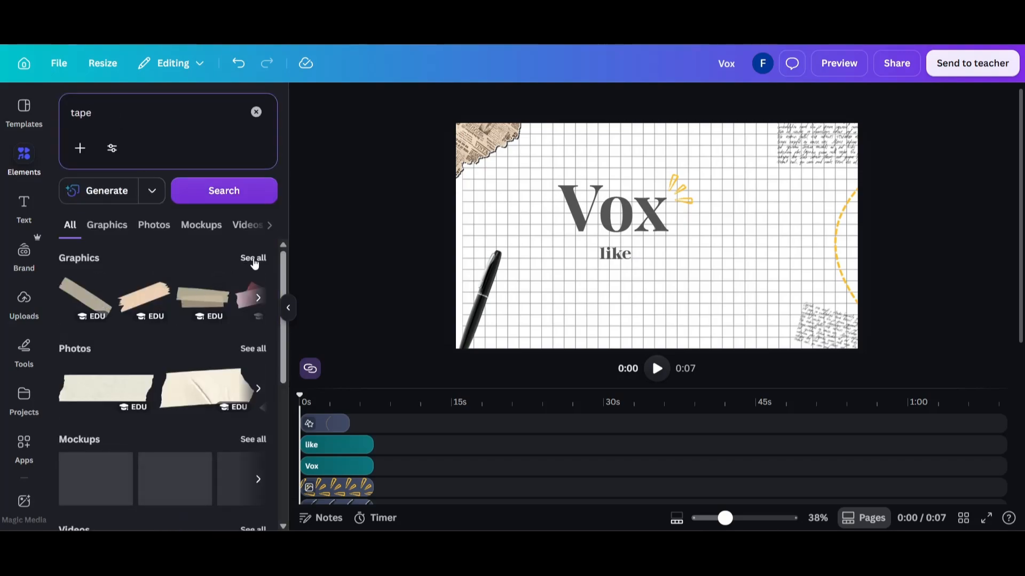
click(253, 259)
click(224, 449)
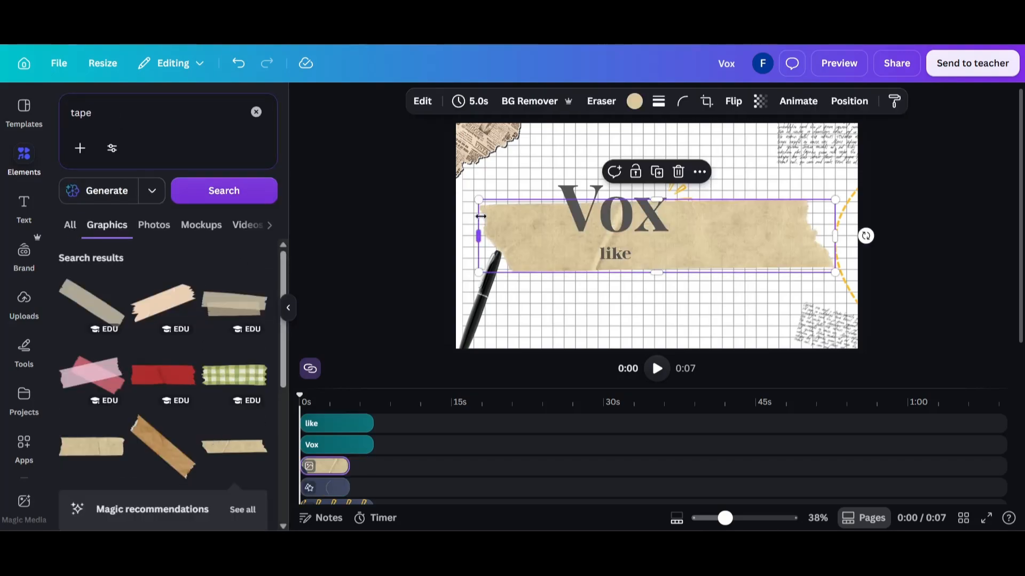
drag(479, 199, 670, 255)
click(557, 274)
Duplicate the "like" text, change the copy to "design", and center it on the tape strip
click(613, 256)
key(ctrl+d)
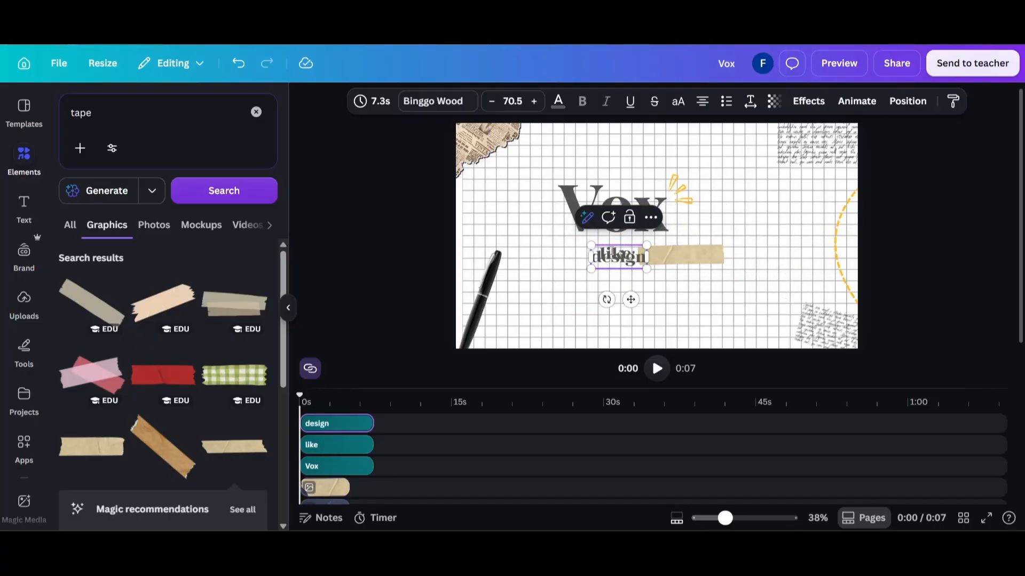
click(391, 245)
drag(623, 257, 684, 255)
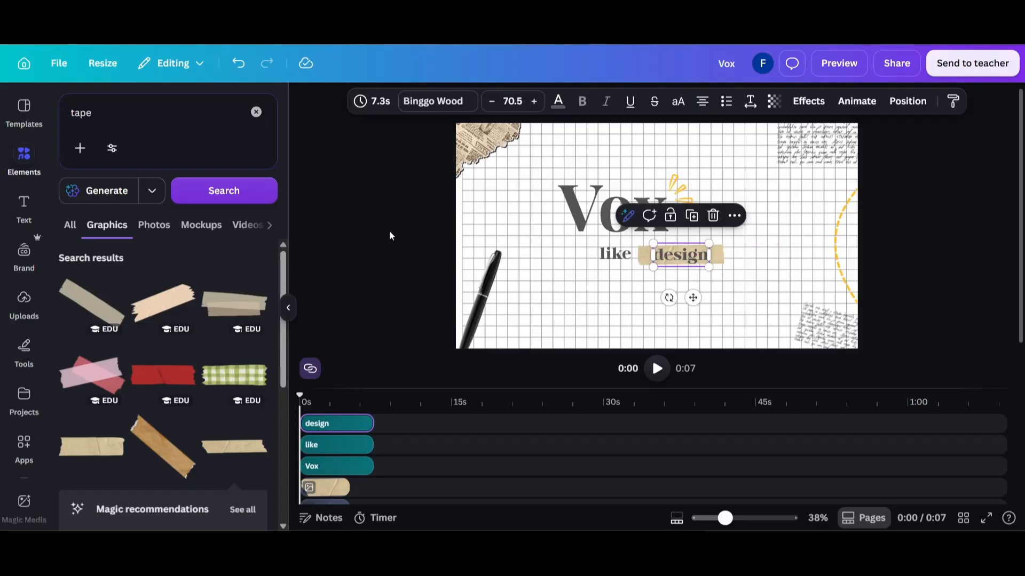
click(388, 233)
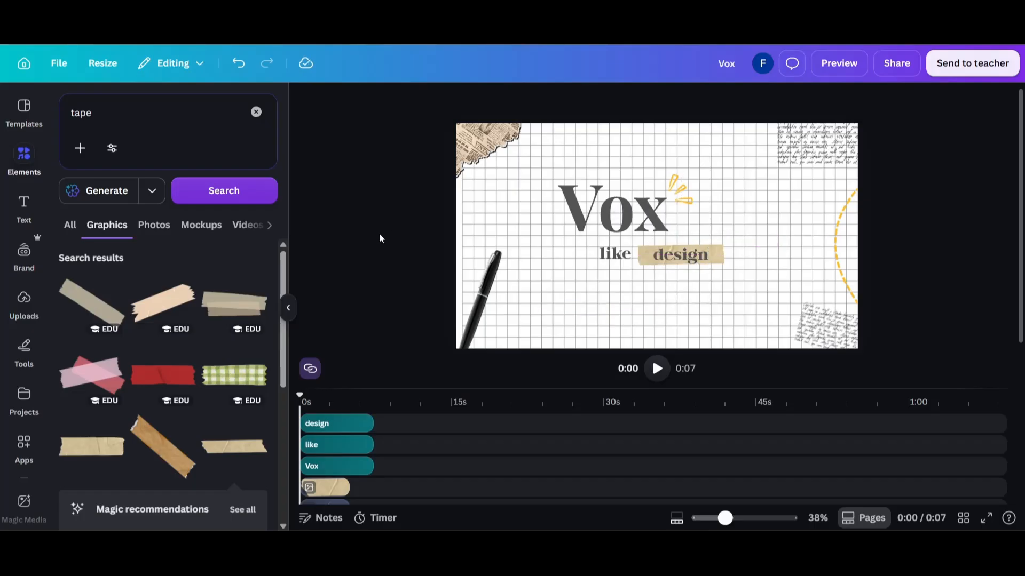
Search for "square", add a square shape as a tiny tilted dark gray tile at the tape's right end
click(116, 112)
text(square)
key(Return)
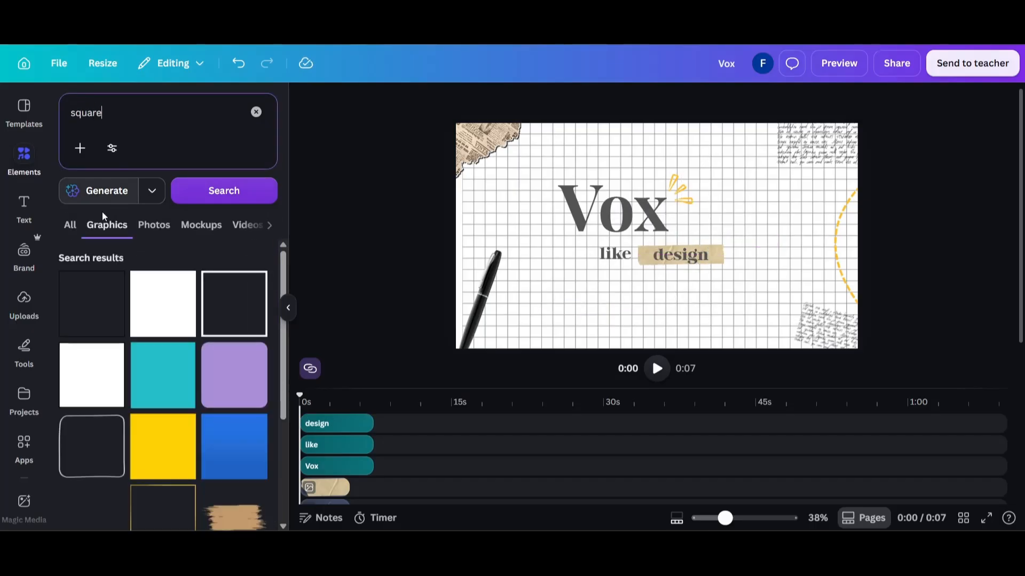
click(72, 226)
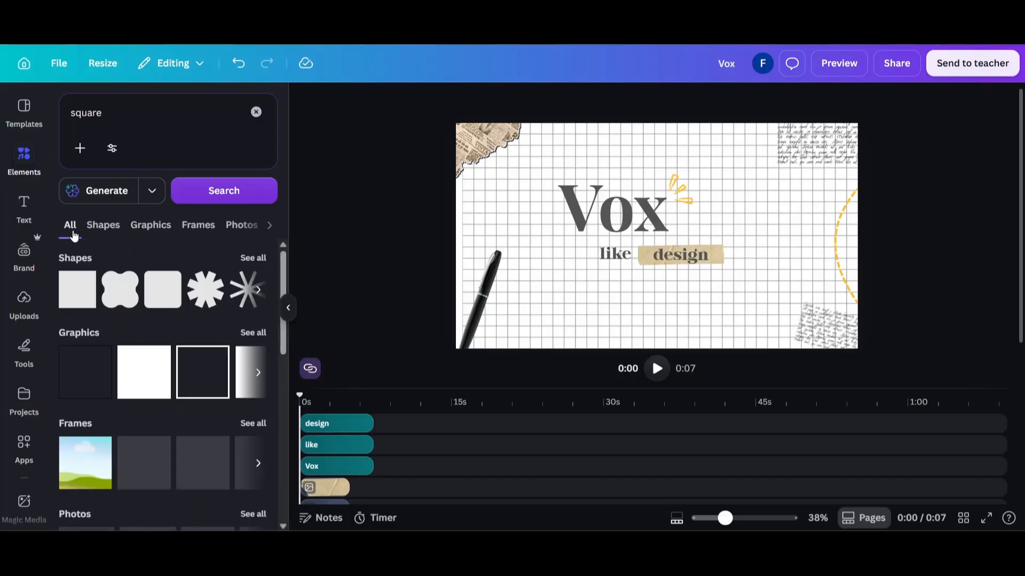
click(77, 290)
drag(622, 202, 685, 251)
mouse_move(694, 299)
mouse_down()
mouse_move(735, 299)
mouse_move(708, 297)
mouse_up()
click(571, 101)
click(102, 248)
Enter "in" inside the small gray square, coloring the text yellow at font size 33
click(724, 258)
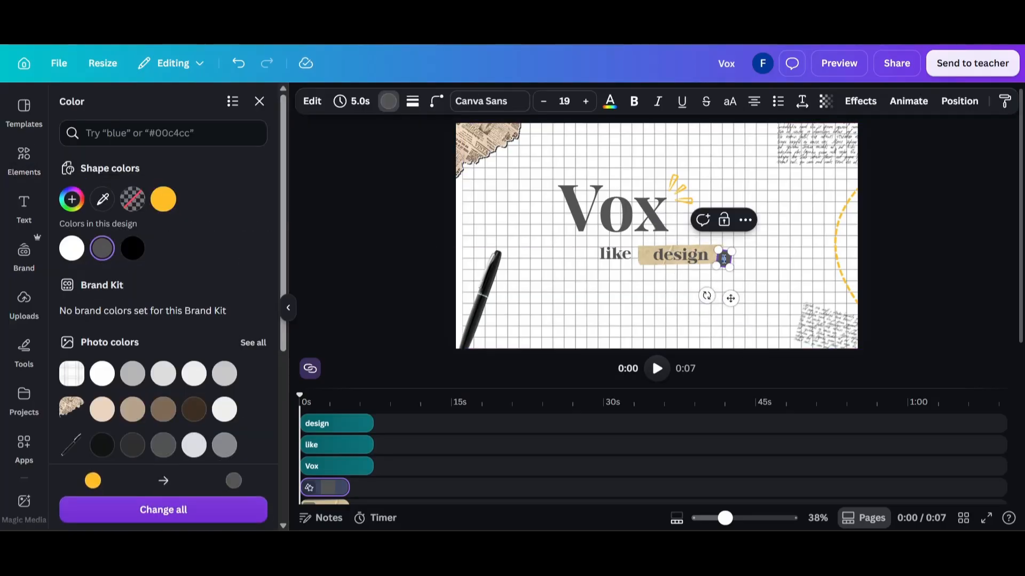
click(608, 104)
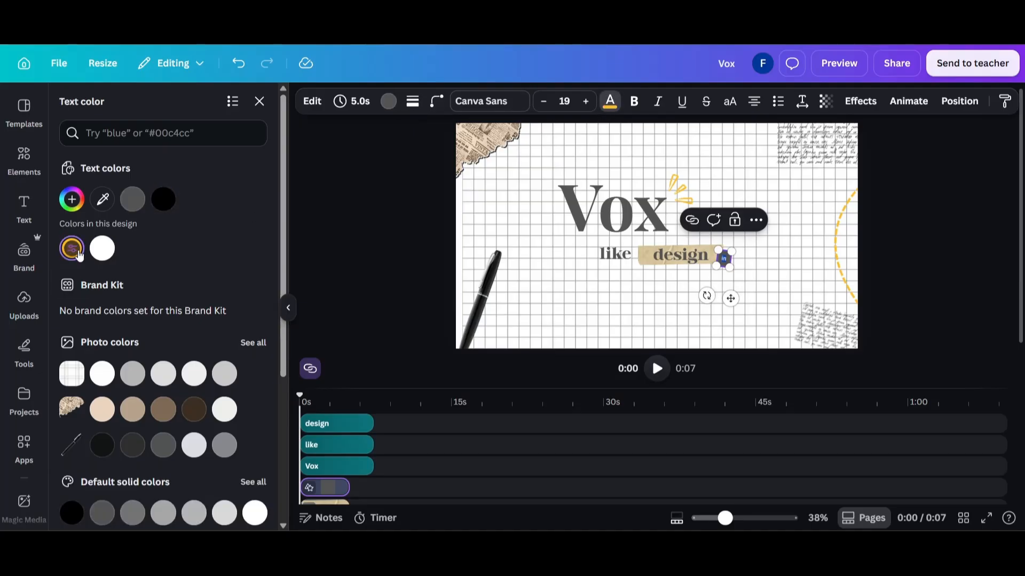
click(587, 101)
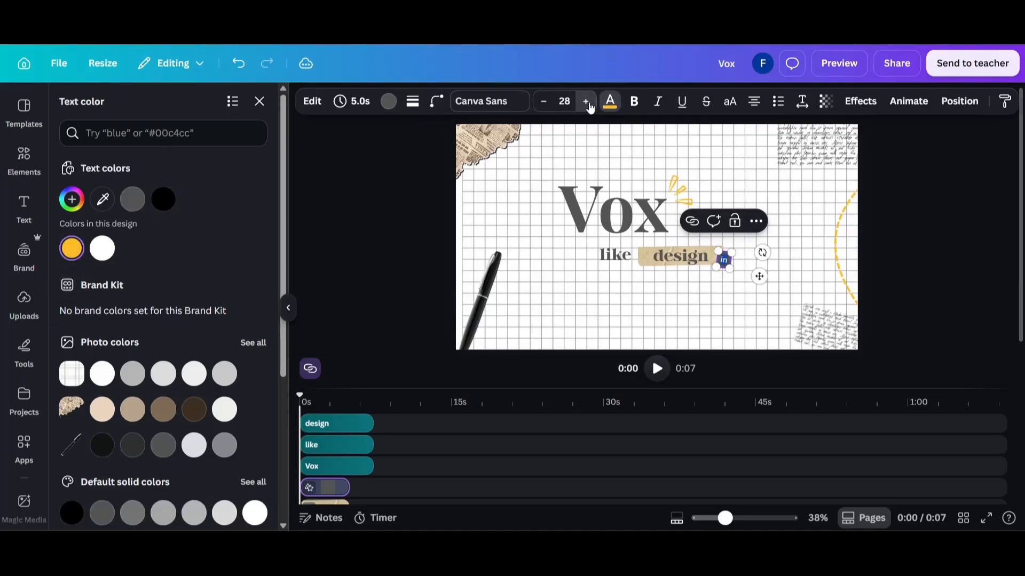
click(996, 281)
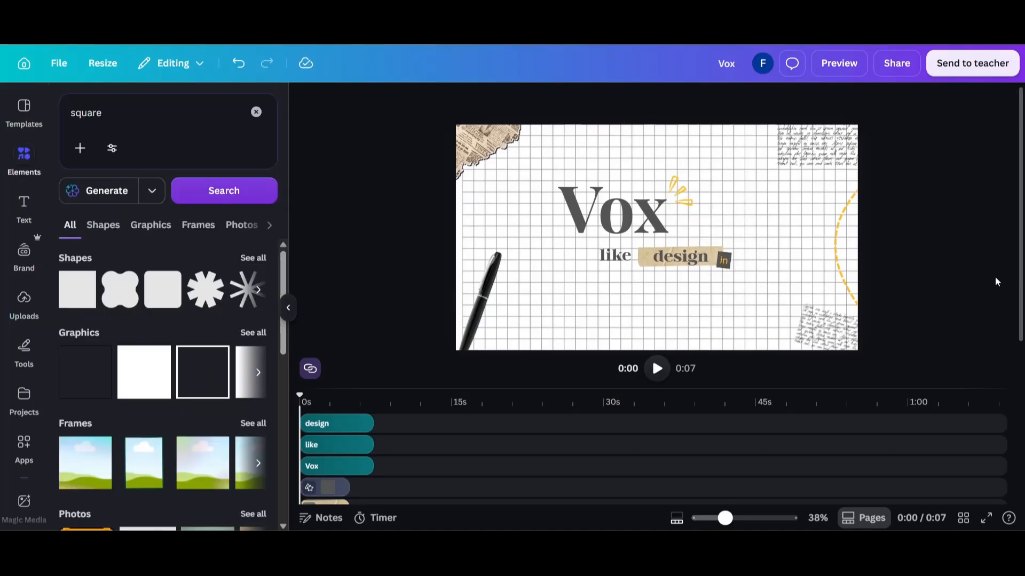
Duplicate the "Vox" heading, change the copy to "Canva", and set its font to Amoresa Aged
click(590, 227)
key(ctrl+d)
double_click(591, 229)
text(Canva)
key(ctrl+a)
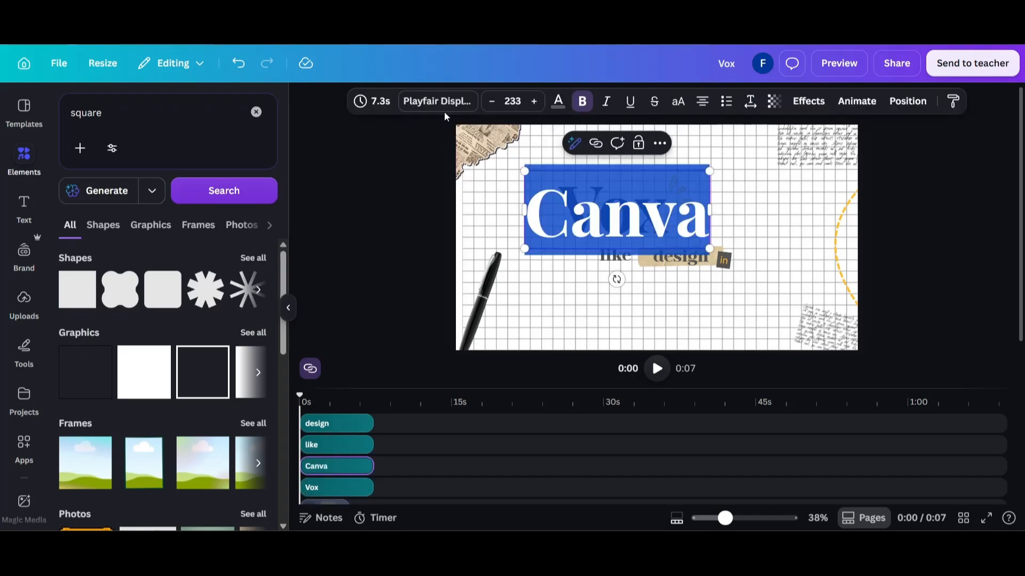
click(438, 102)
click(129, 282)
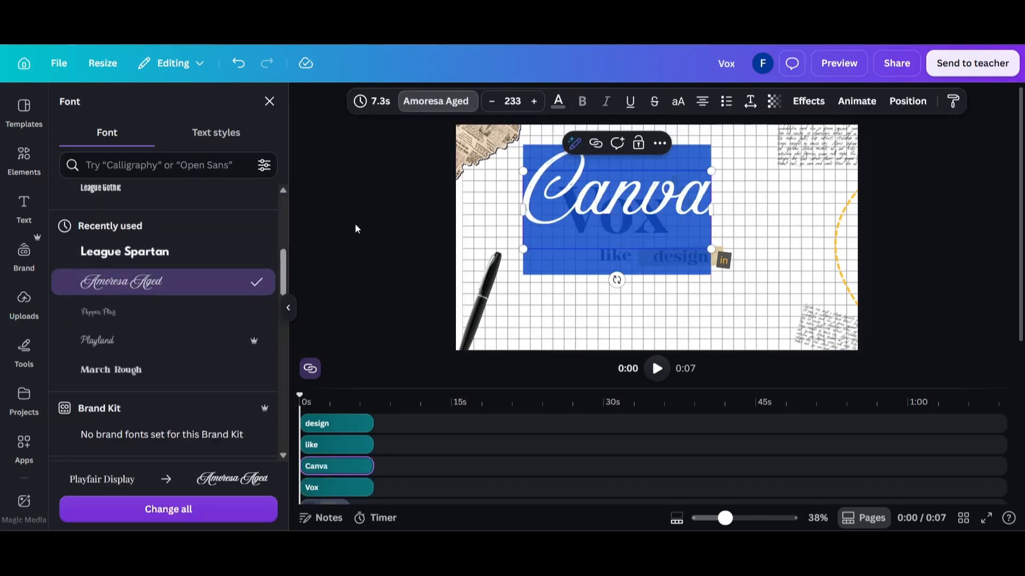
Bring the "Canva" layer to the top track, place it below "like", shrink it to size 136, and color it yellow
drag(325, 466, 324, 423)
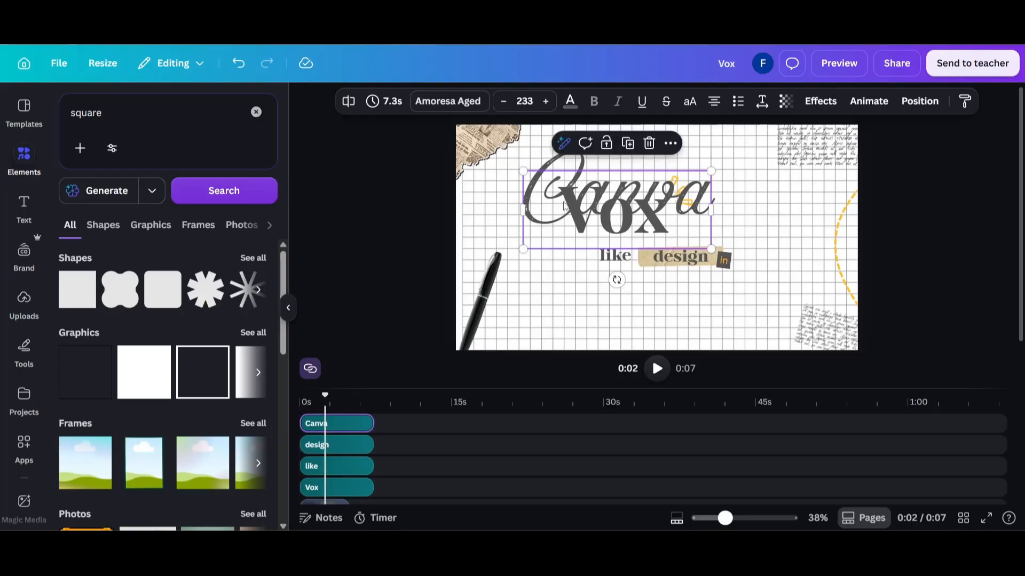
drag(559, 201, 564, 299)
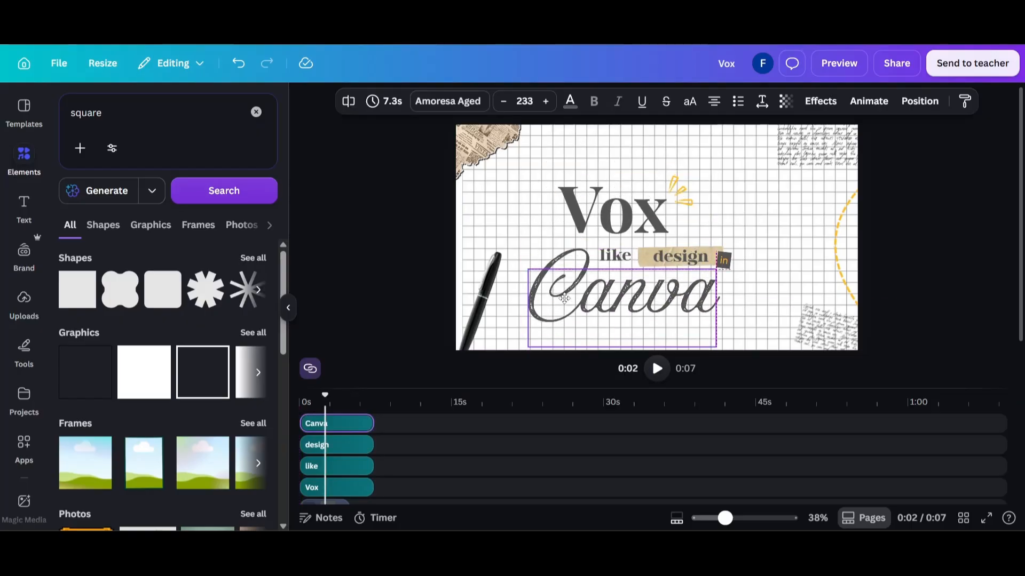
drag(716, 347, 615, 304)
click(578, 101)
click(130, 207)
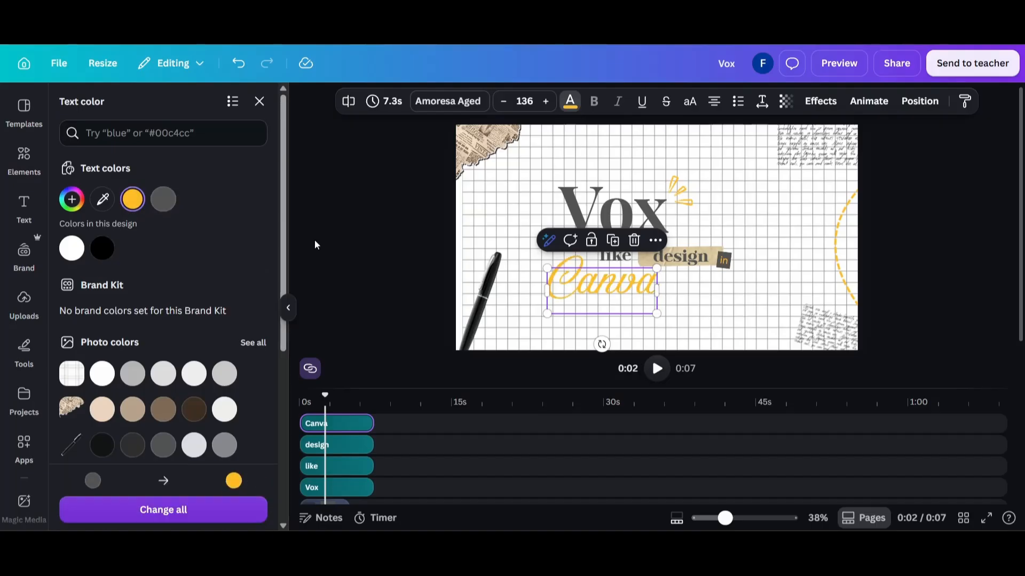
click(314, 239)
Apply the Drop text effect to the yellow "Canva" text
click(576, 301)
click(828, 103)
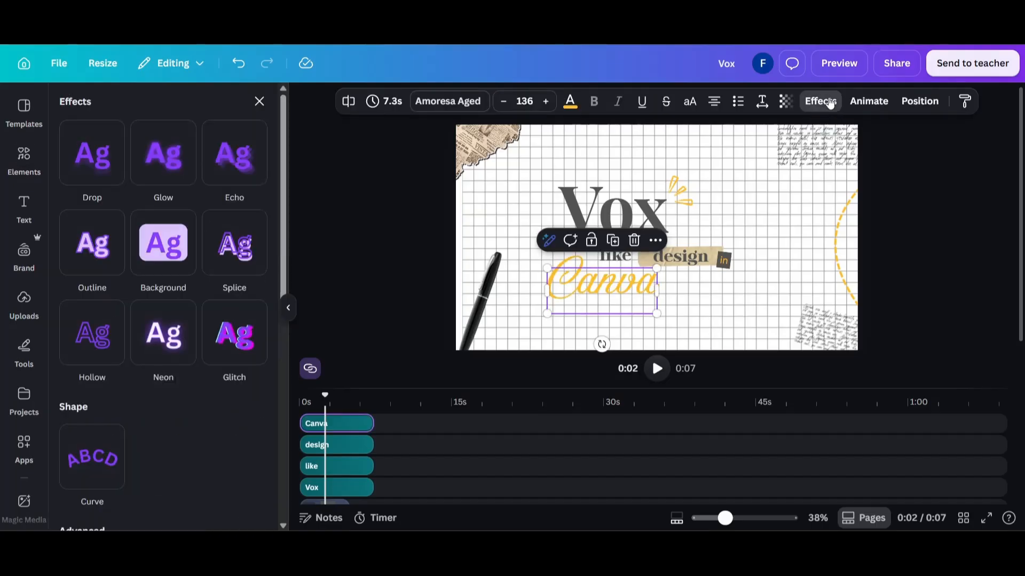
click(118, 166)
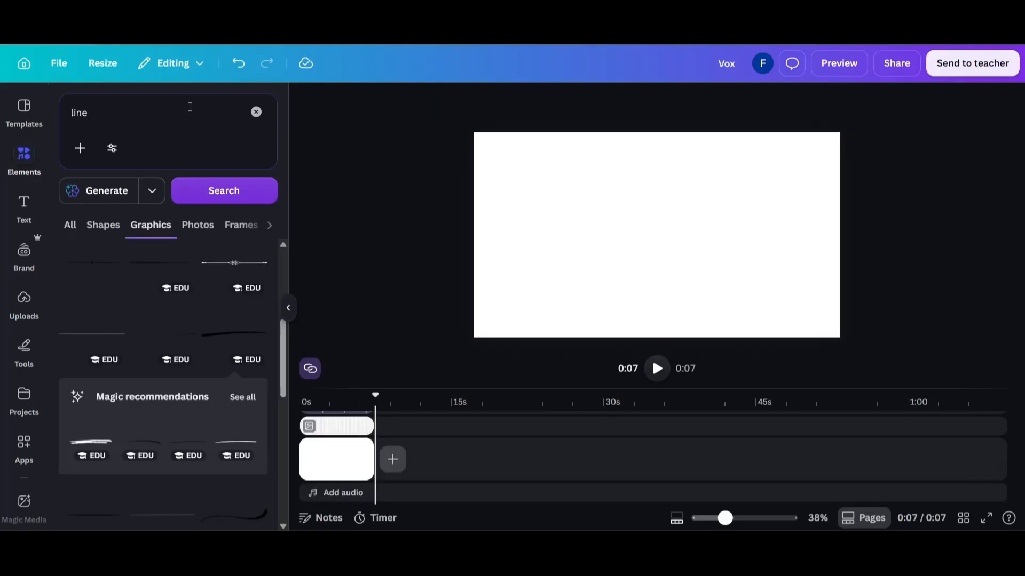
Search the elements for "india map" photos and try adding the colorful India map as a new page
click(189, 107)
text(india map)
key(Return)
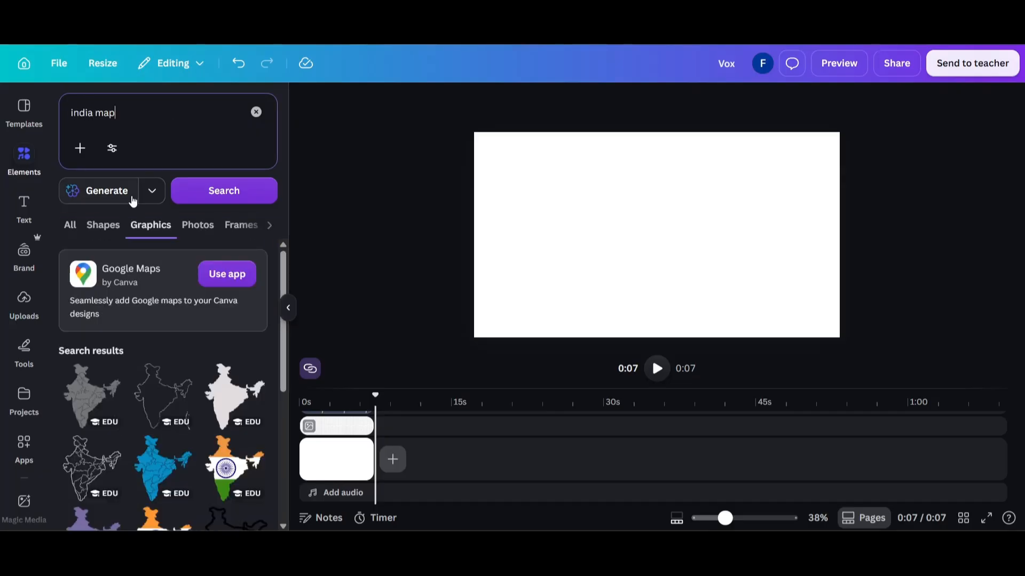
click(101, 226)
click(75, 226)
scroll(160, 312, down, 1)
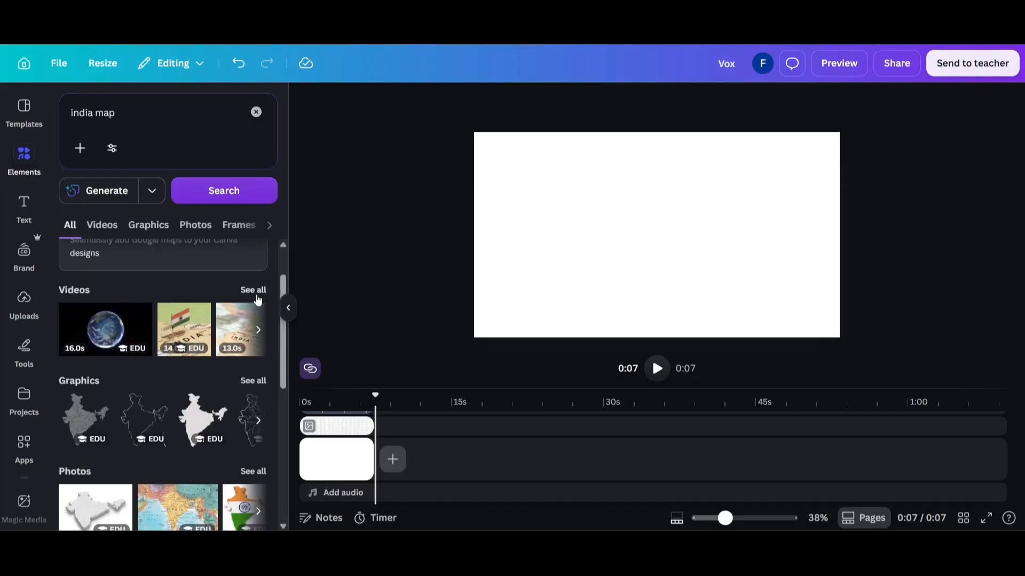
click(253, 291)
click(168, 224)
click(210, 348)
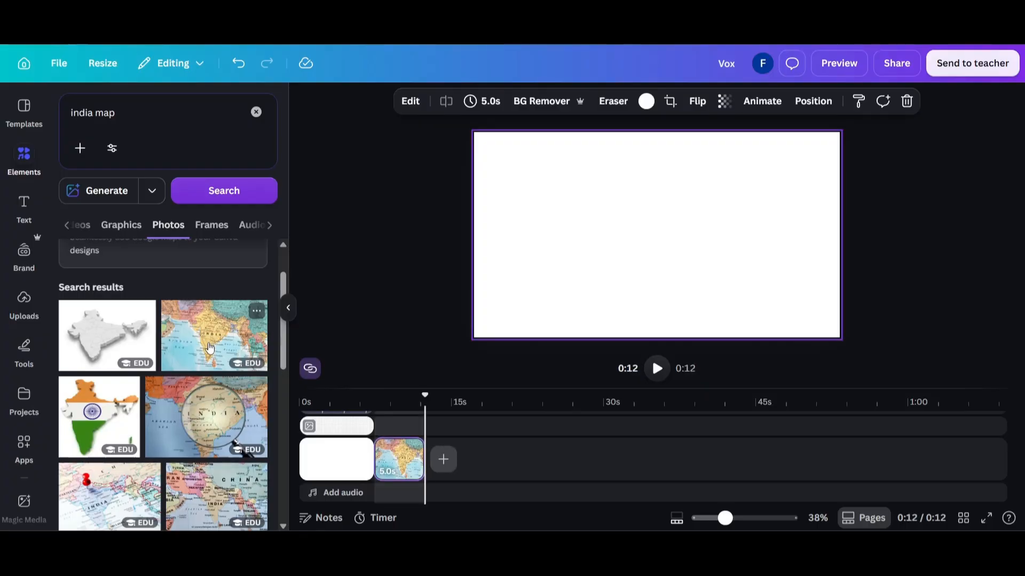
key(Delete)
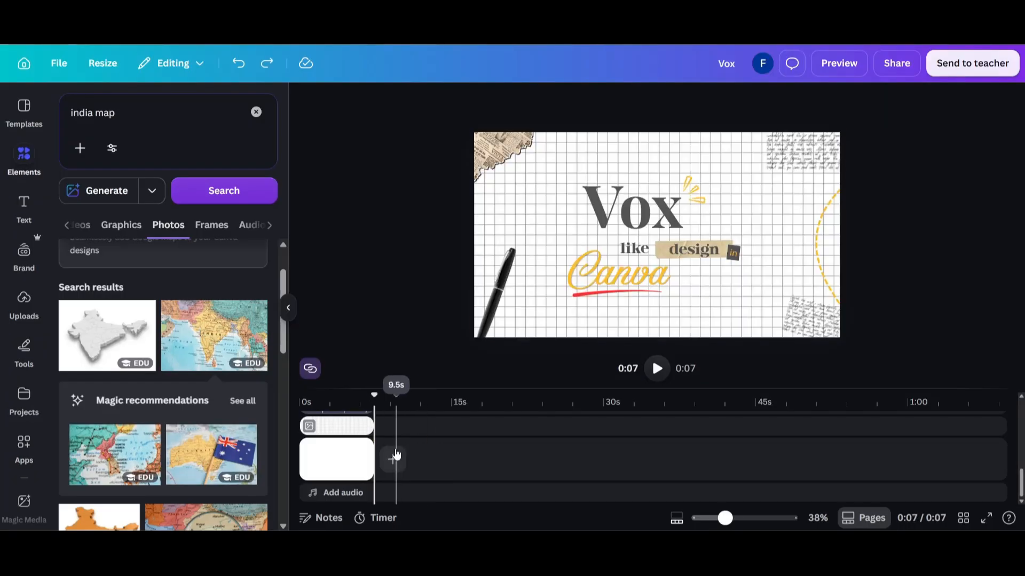
Add a blank page after the first one and extend its duration to 6.9 s
click(395, 458)
click(408, 429)
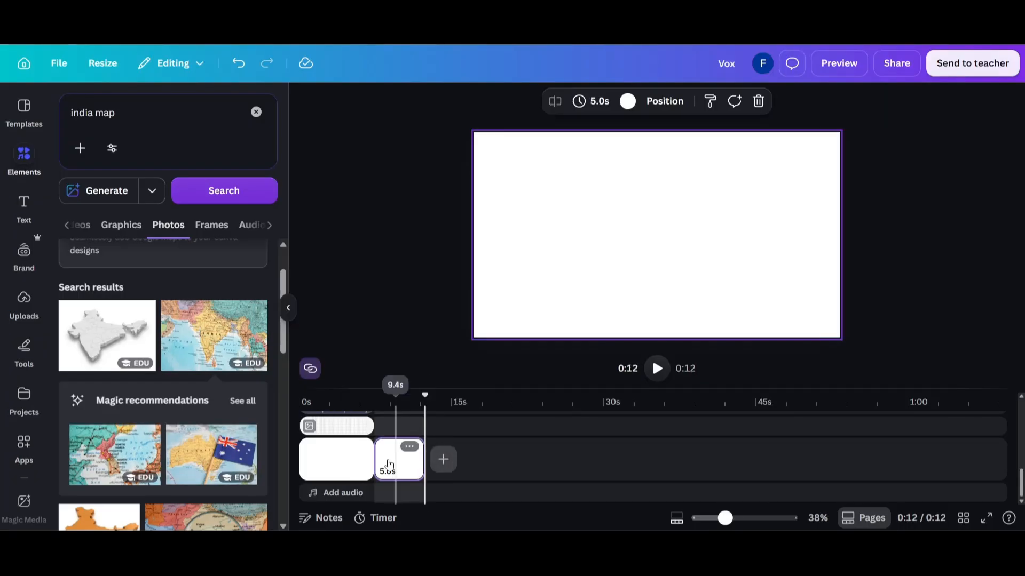
drag(414, 461, 431, 463)
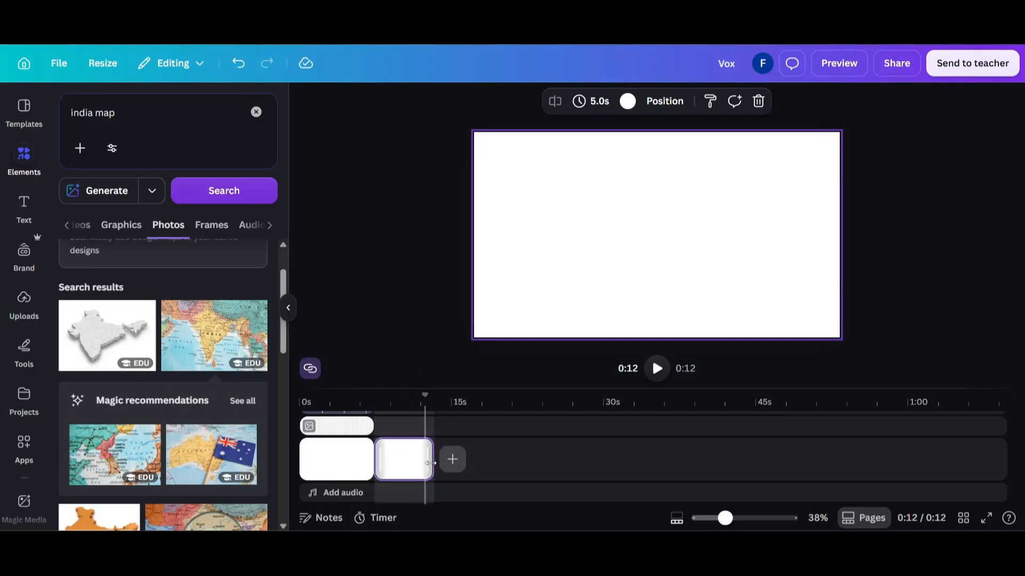
Duplicate the grid background clip, place the copy over the second page's time span, and align it with the canvas
click(382, 427)
click(373, 426)
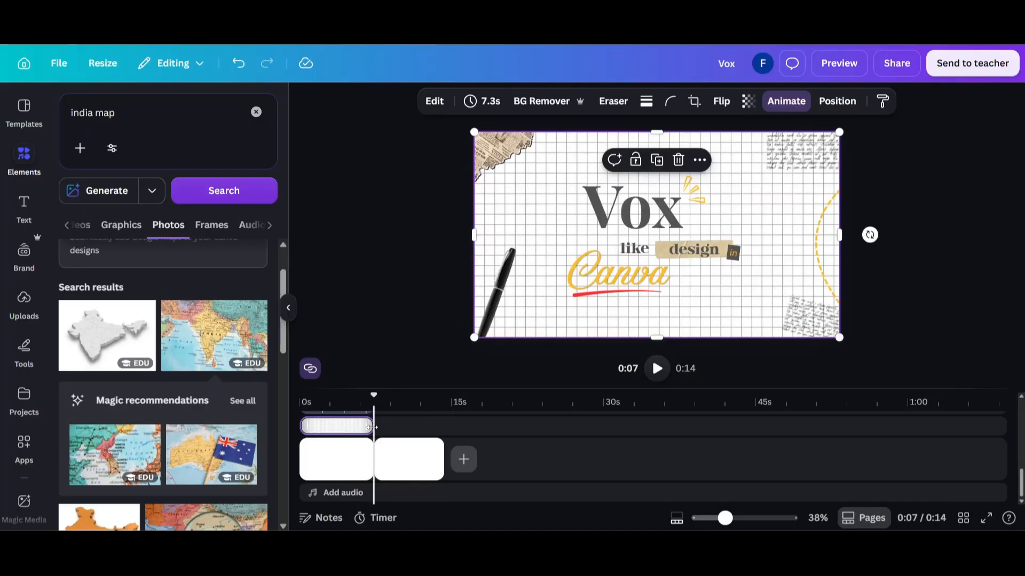
drag(372, 427, 410, 426)
key(ctrl+d)
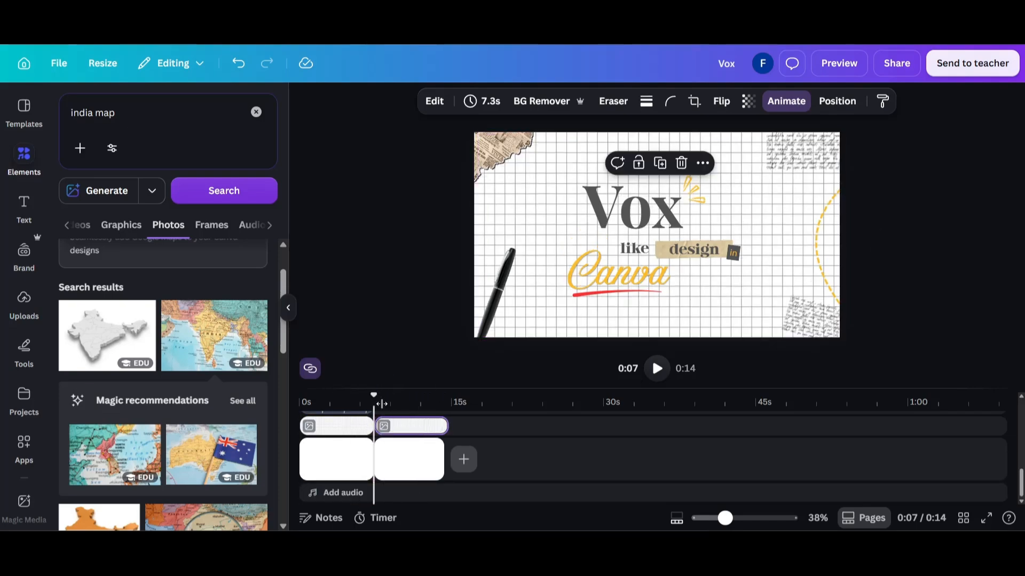
click(397, 394)
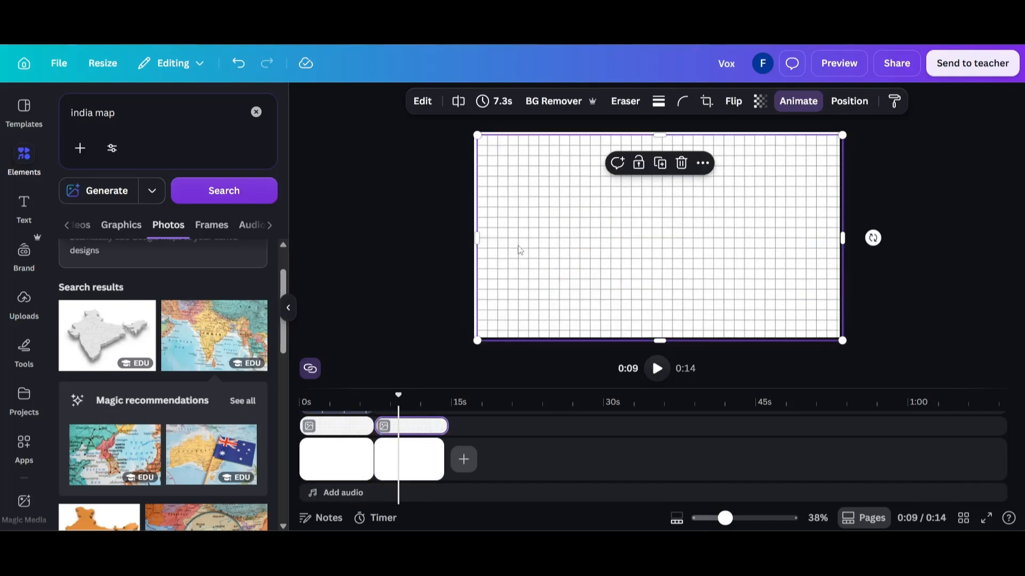
drag(518, 246, 516, 244)
click(377, 216)
Try adding the colorful India map photo to the second page, and undo it
click(216, 326)
key(ctrl+z)
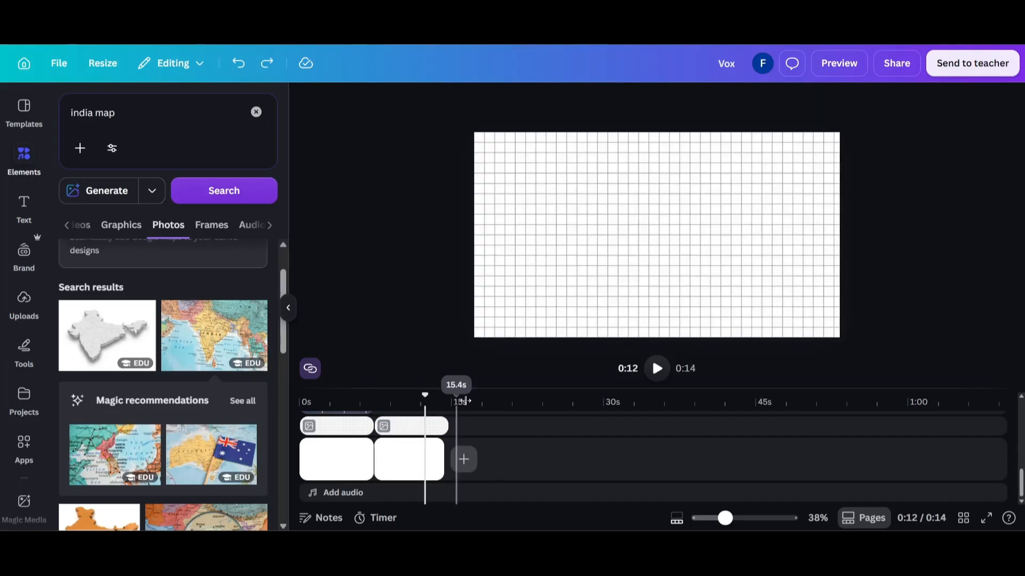
Add the colorful India map photo to the second page and place a copy of it on the title page
drag(213, 335, 404, 430)
click(378, 408)
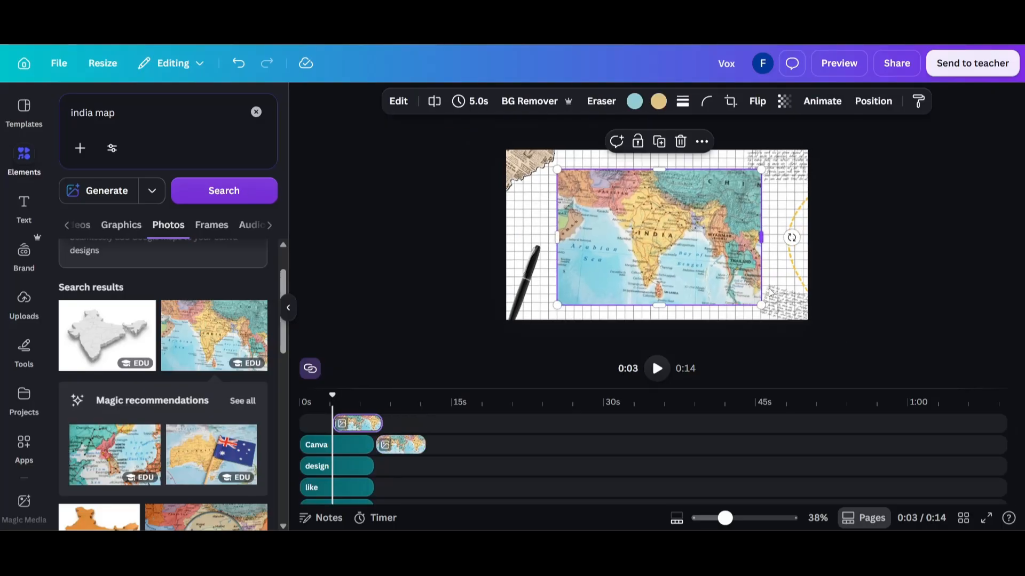
drag(761, 306, 727, 283)
key(ctrl+z)
Rotate the title page's map copy clockwise, move it off the canvas above the upper edge, and stretch its clip across the whole title page
drag(791, 237, 783, 283)
drag(695, 249, 770, 119)
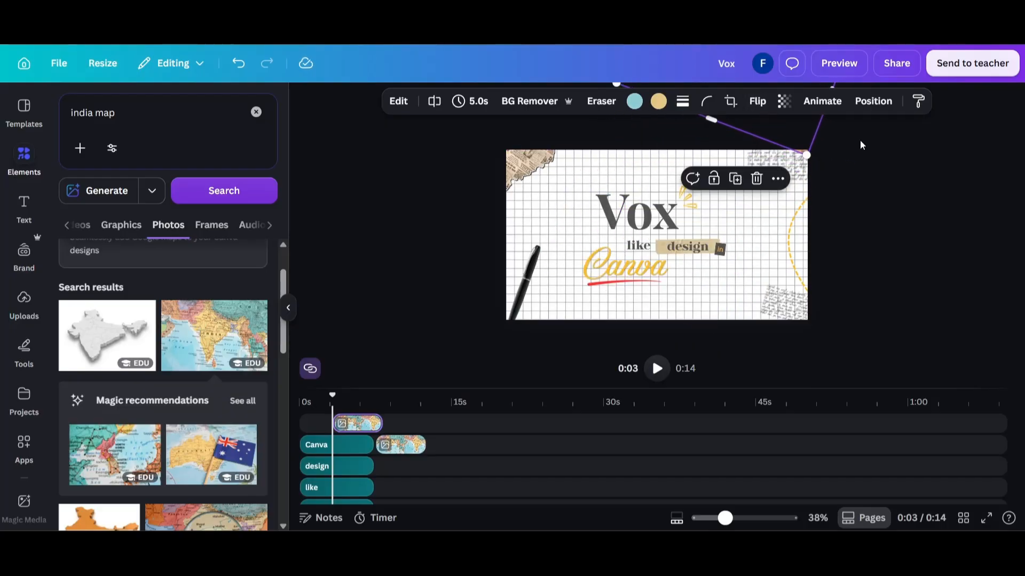
click(819, 155)
mouse_move(364, 425)
mouse_down()
mouse_move(332, 433)
mouse_move(369, 407)
mouse_up()
Apply a Match & Move transition between the title page and the map page, with a duration of 2.9 seconds
key(space)
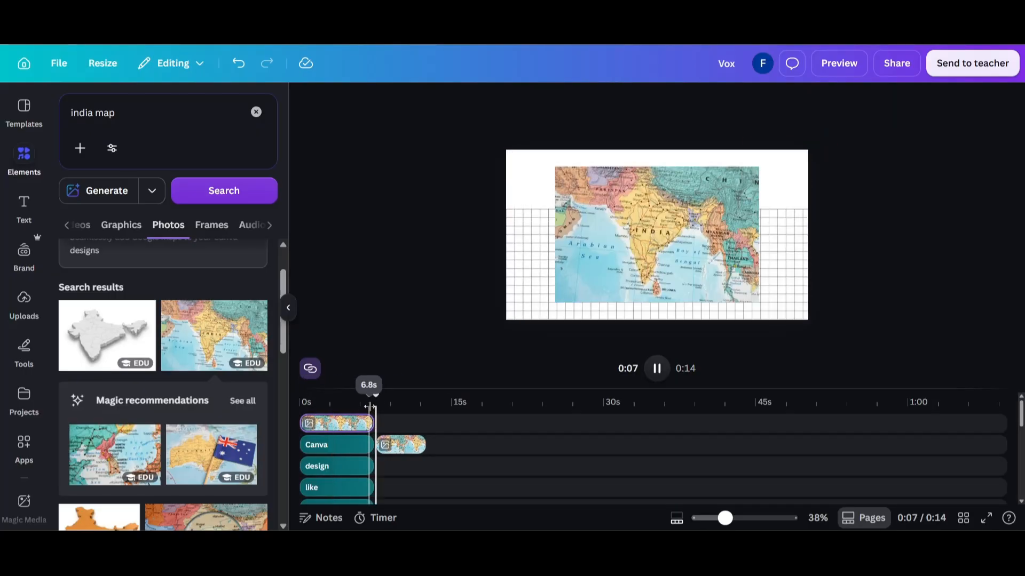
click(378, 406)
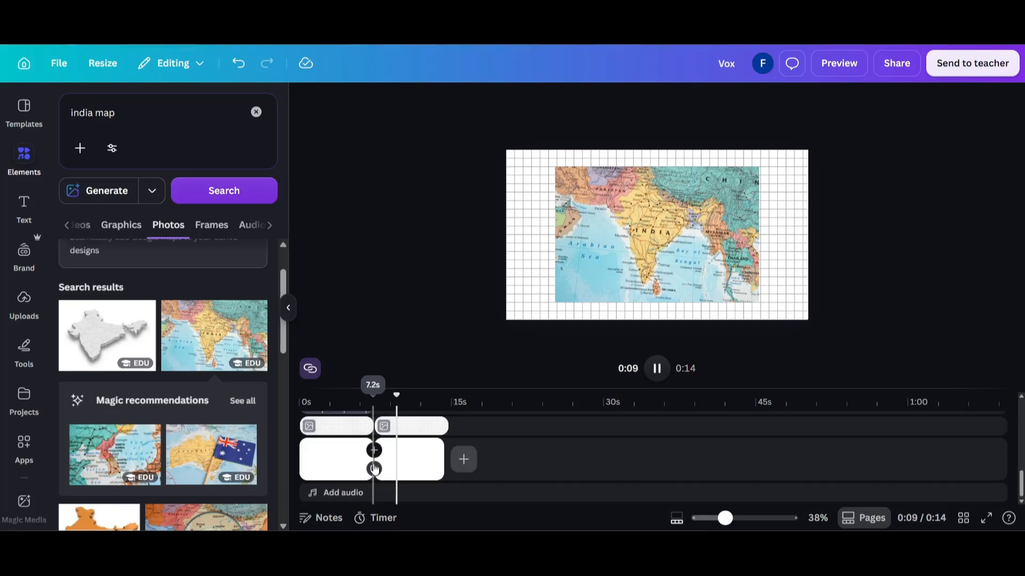
click(374, 459)
click(75, 387)
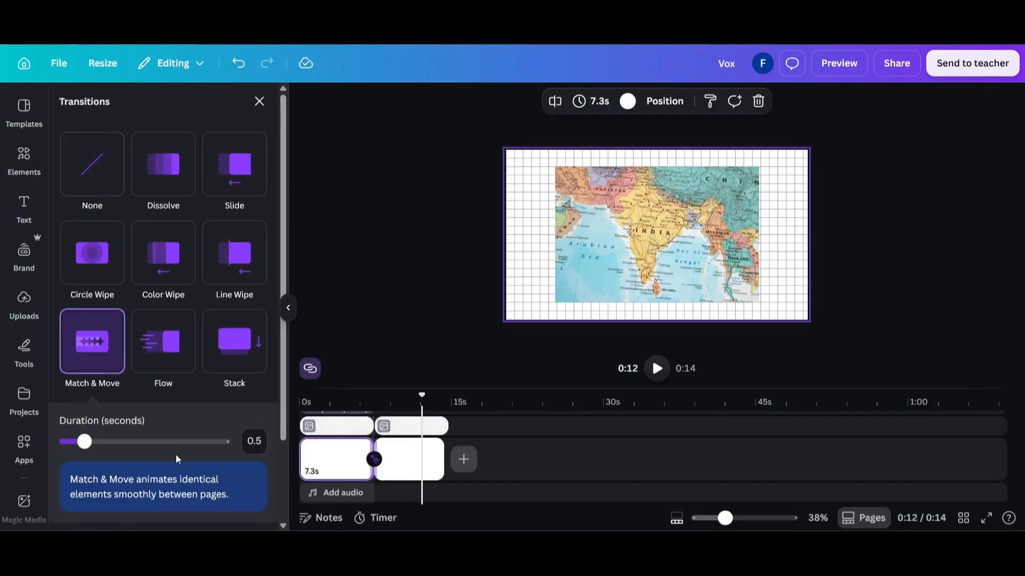
click(196, 442)
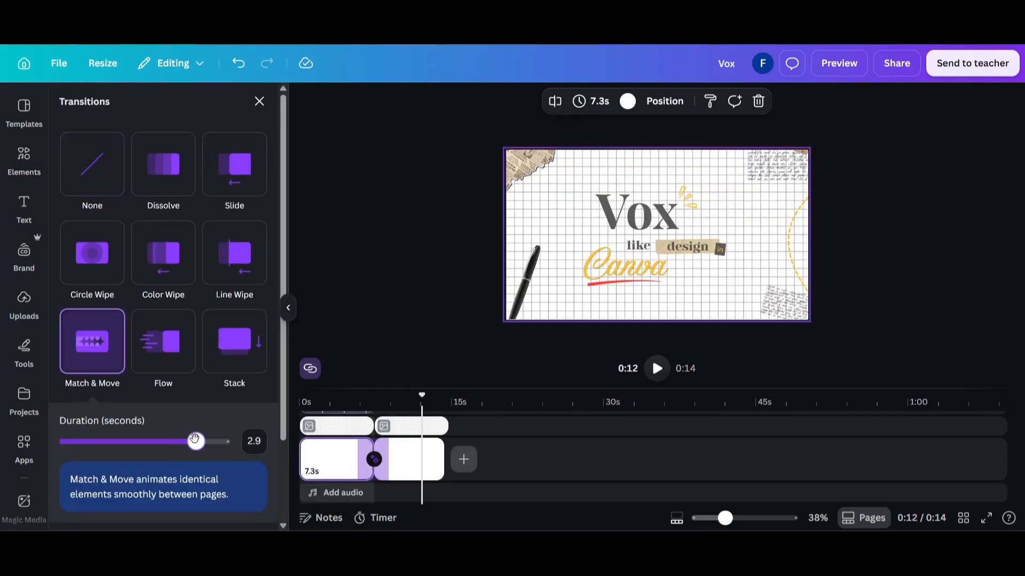
Duplicate the map page's photo and grid background as a third page, and extend the second page's grid clip to meet it
scroll(348, 435, up, 5)
click(358, 429)
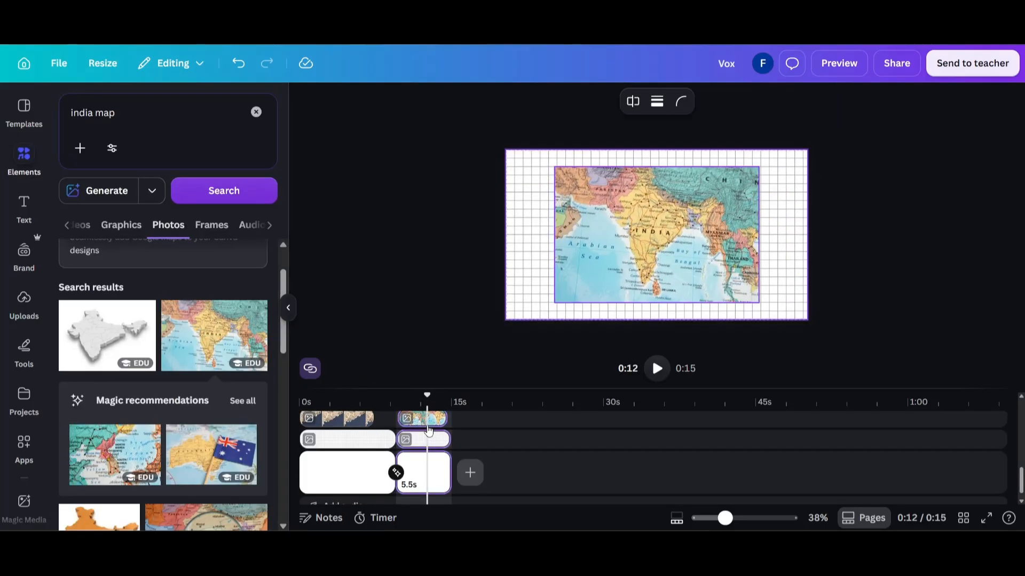
key(ctrl+d)
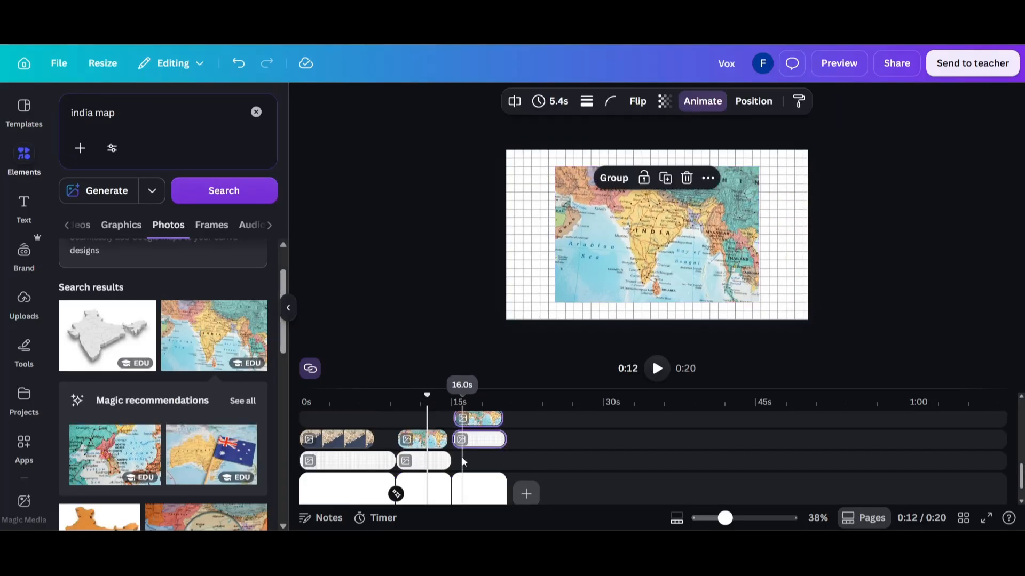
key(space)
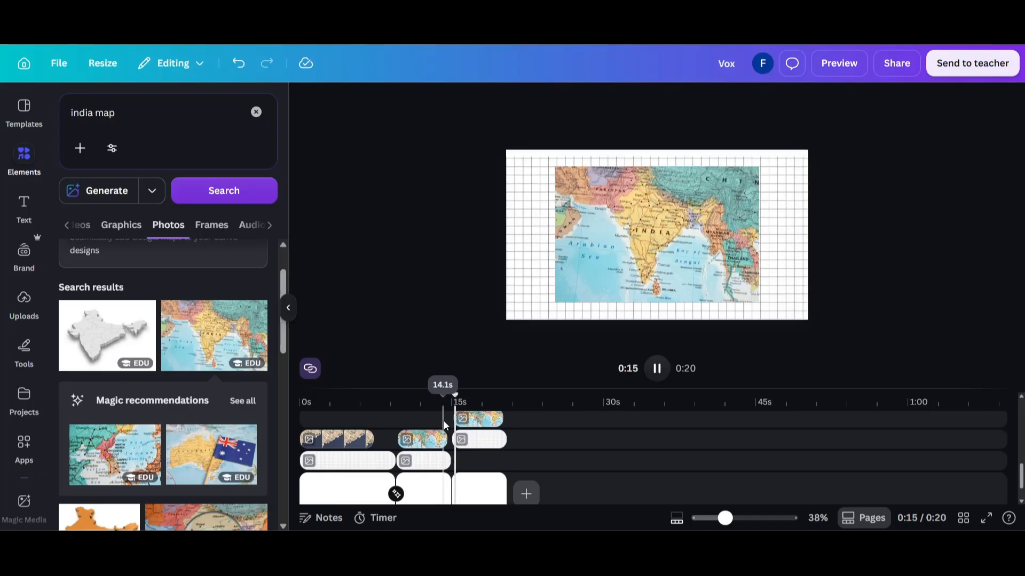
key(space)
click(444, 461)
drag(448, 460, 458, 459)
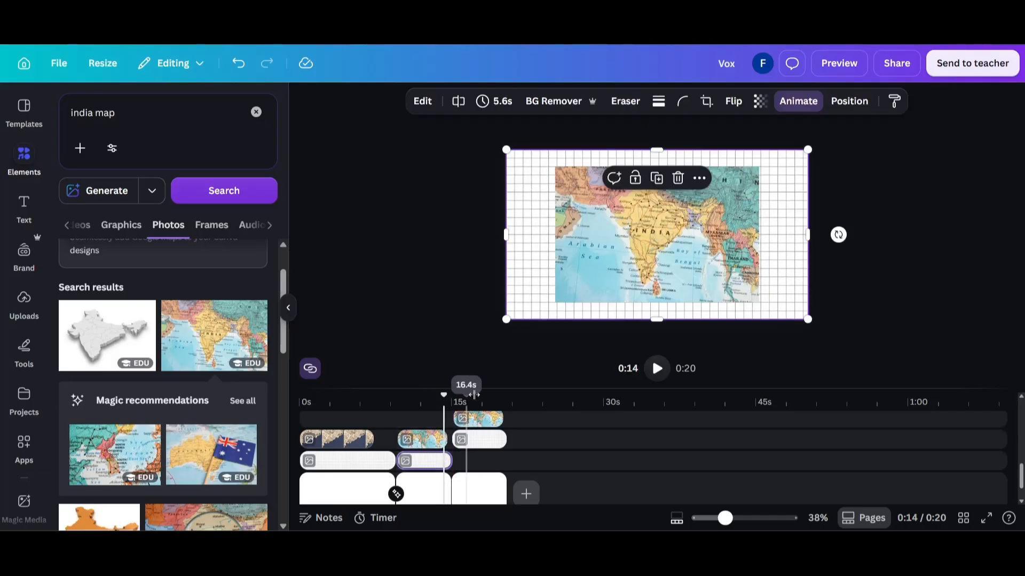
Enlarge the India map photo on the third page and reposition it until it fills the whole canvas
click(474, 397)
click(737, 181)
drag(759, 166, 843, 134)
drag(774, 124, 726, 140)
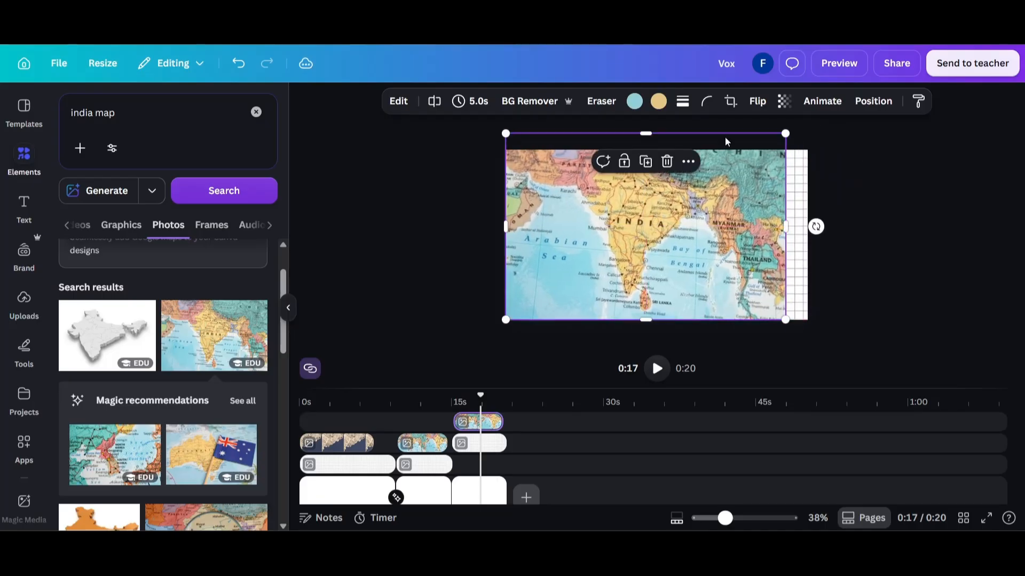
drag(787, 130, 812, 119)
drag(698, 194, 703, 219)
click(489, 168)
drag(553, 199, 548, 201)
click(473, 218)
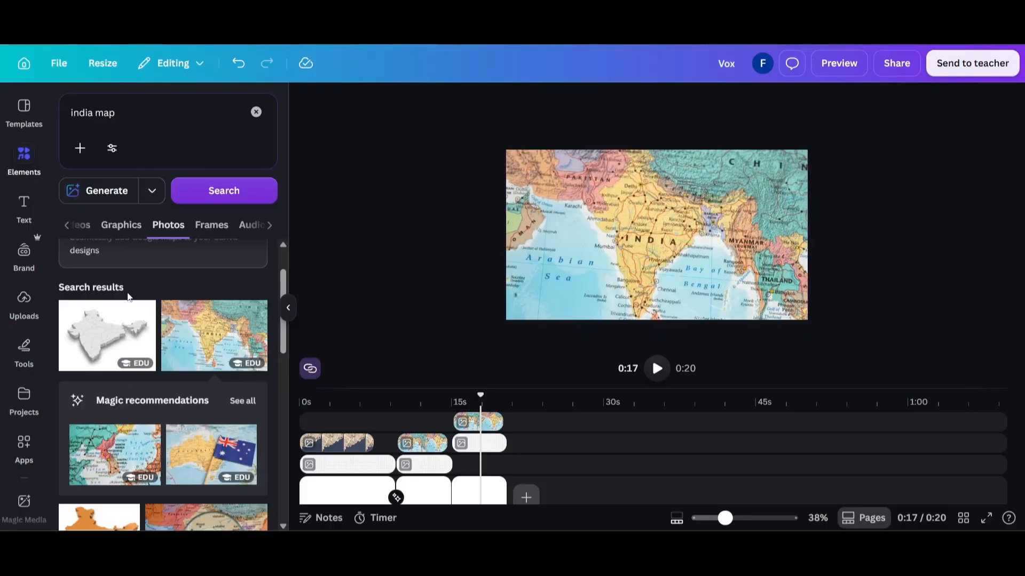
Draw a red freehand outline along India's border on the full-canvas map
click(28, 342)
click(68, 234)
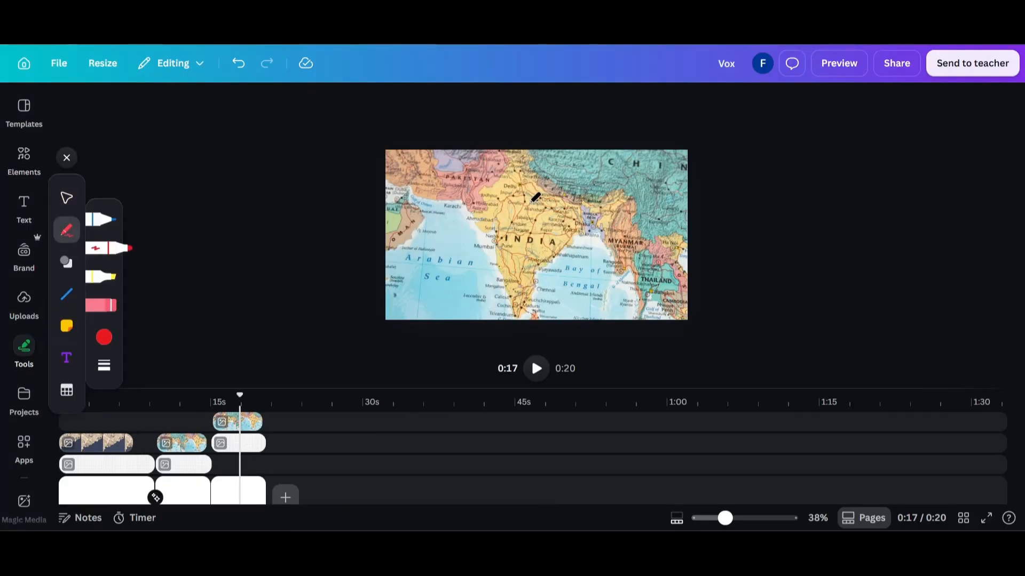
mouse_move(492, 127)
mouse_down()
mouse_move(624, 198)
mouse_move(535, 299)
mouse_move(493, 129)
mouse_up()
click(66, 198)
Select all the red outline strokes around India, without the map photo, and group them
drag(432, 101, 668, 342)
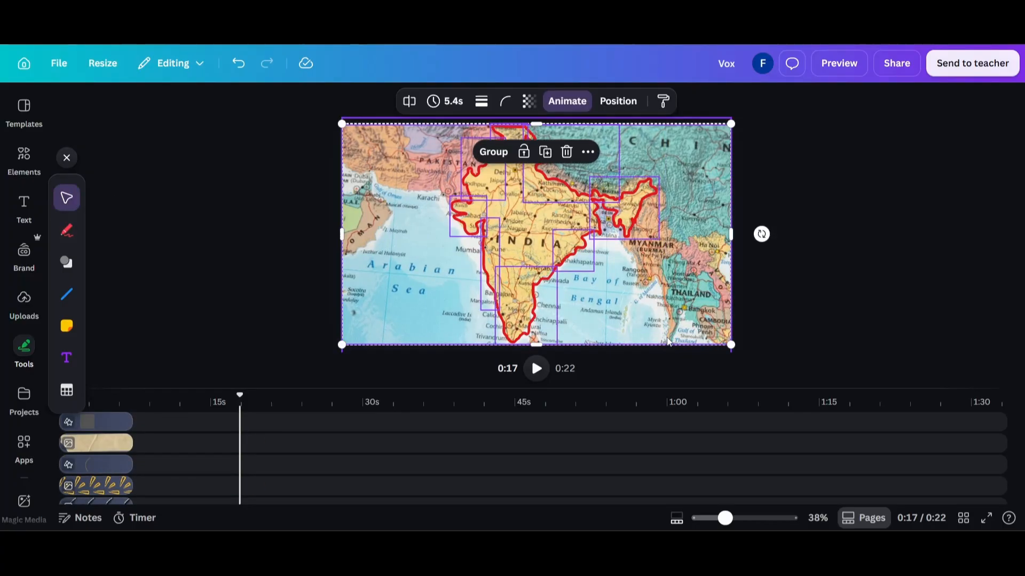
click(412, 268)
scroll(259, 476, up, 5)
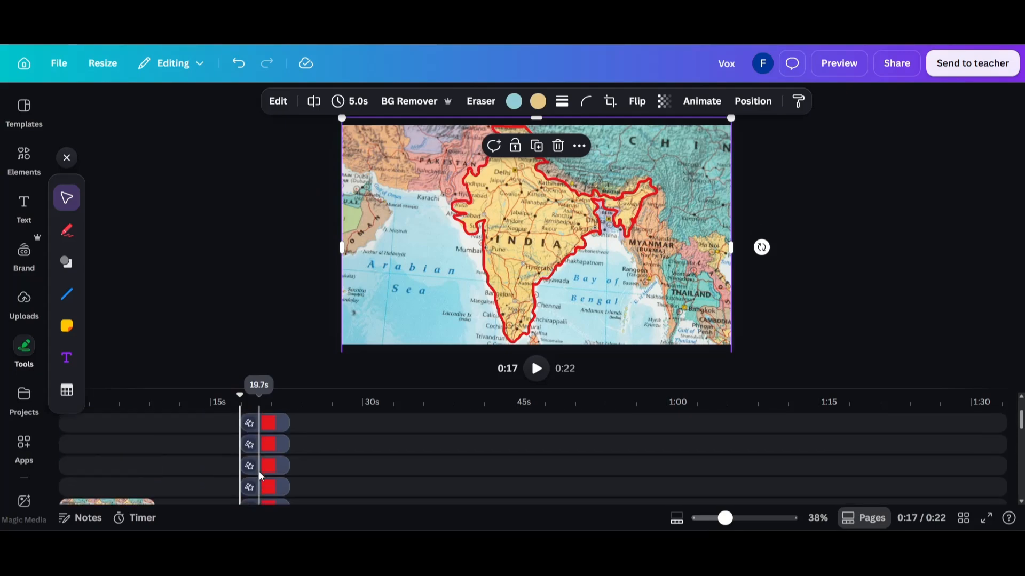
scroll(259, 476, down, 1)
drag(297, 468, 268, 427)
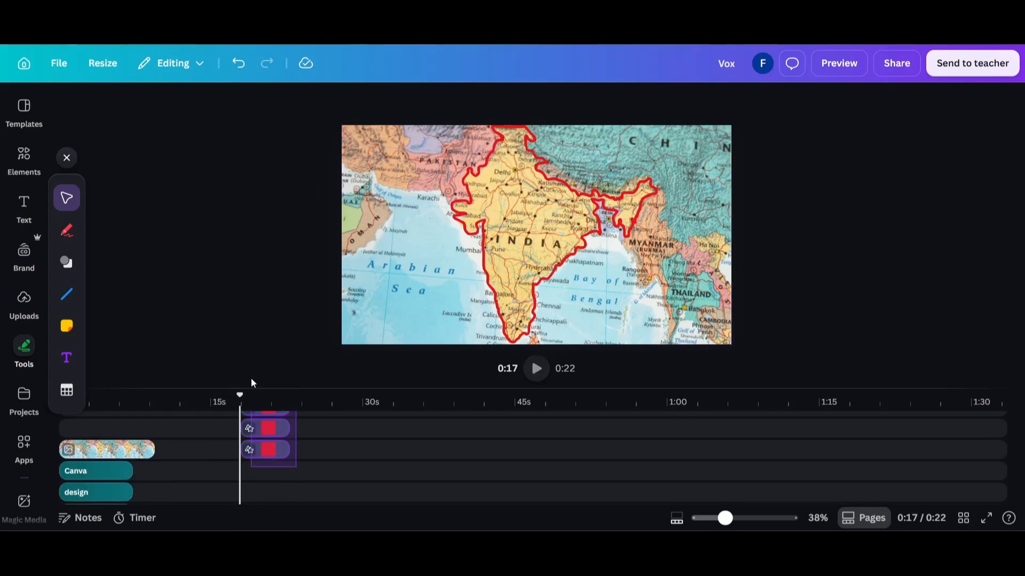
drag(251, 380, 251, 419)
scroll(256, 440, up, 1)
shift+click(256, 441)
shift+click(267, 428)
scroll(268, 429, up, 1)
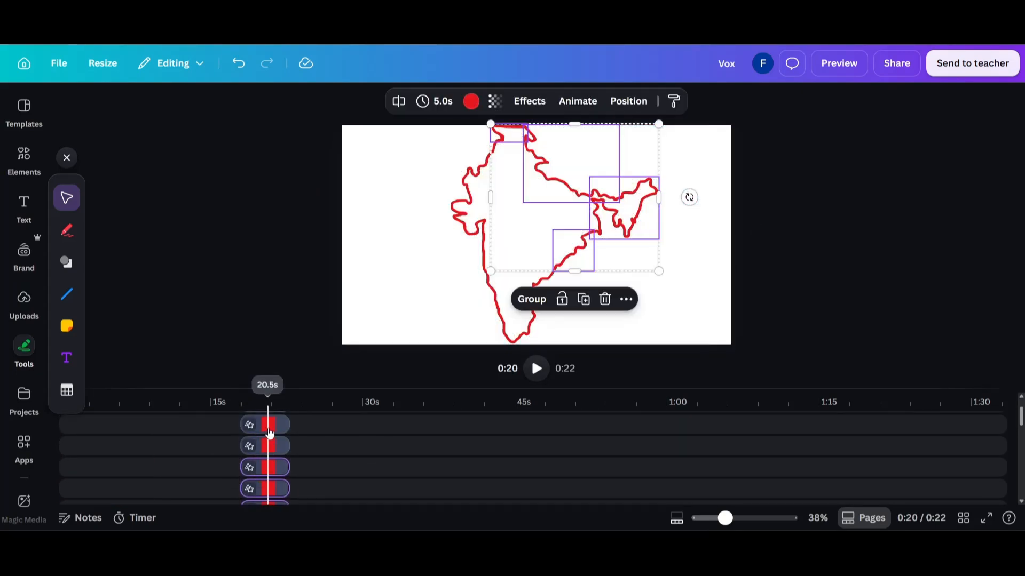
shift+click(269, 433)
shift+click(277, 426)
shift+click(279, 431)
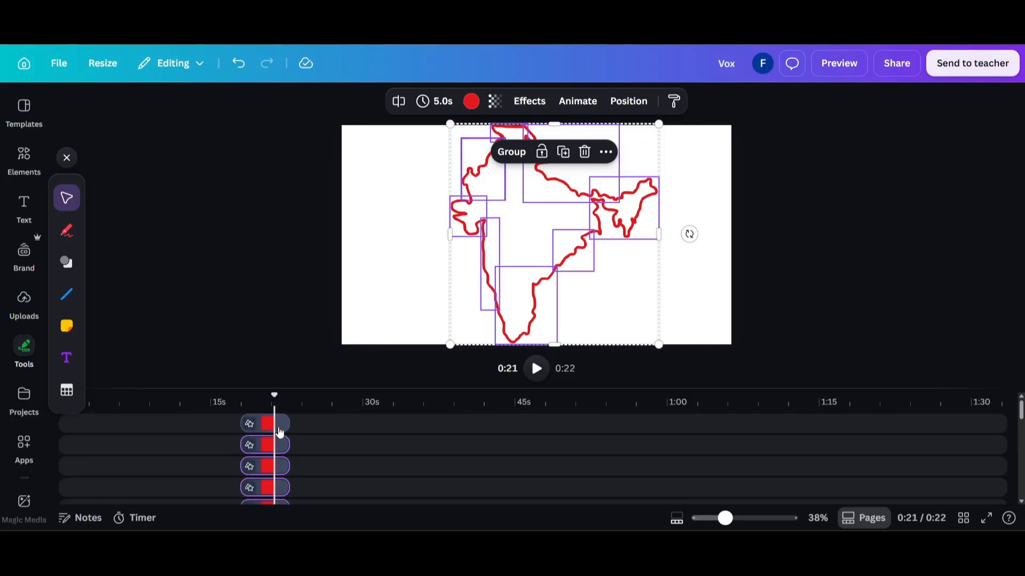
key(ctrl+g)
Shift and trim the grouped outline's clip so it fits within the third page's time span
scroll(280, 430, down, 2)
scroll(280, 430, up, 2)
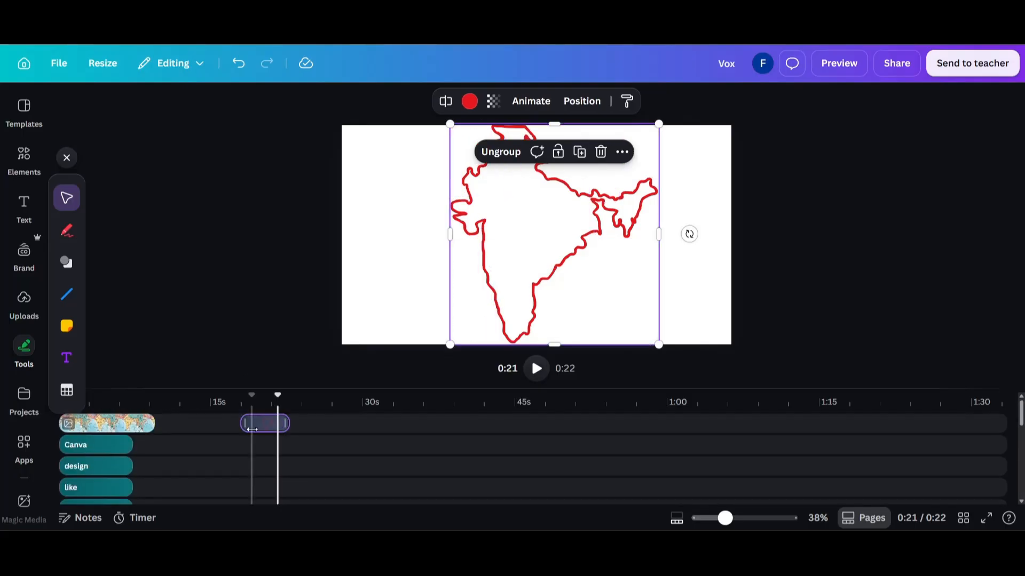
click(252, 429)
mouse_move(252, 429)
mouse_down()
mouse_move(232, 480)
mouse_move(236, 523)
mouse_move(247, 414)
mouse_move(242, 428)
mouse_move(210, 412)
mouse_move(217, 422)
mouse_move(255, 424)
mouse_up()
Apply a Wipe animation to the grouped outline on enter only, at the slowest speed
click(524, 104)
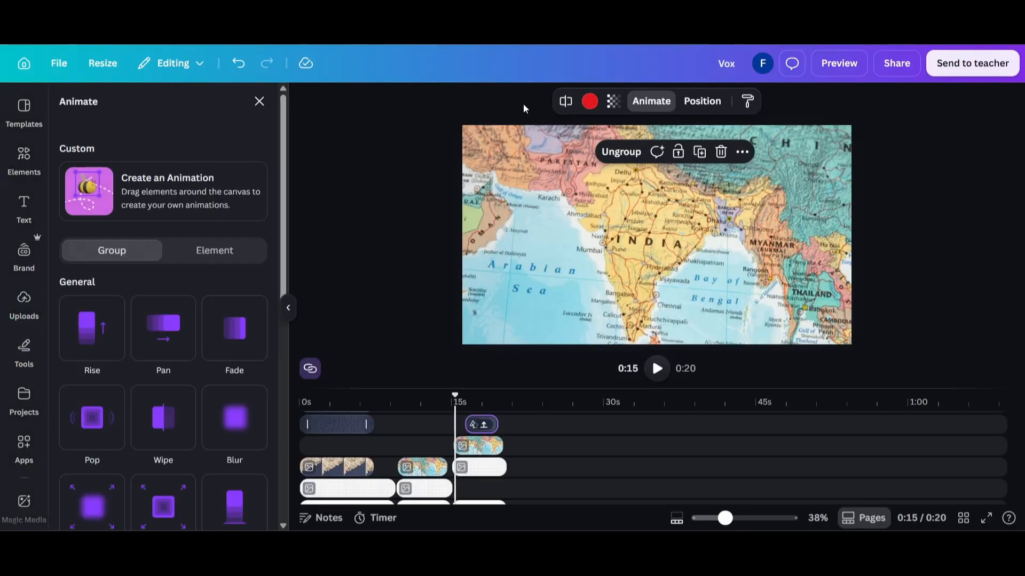
click(164, 407)
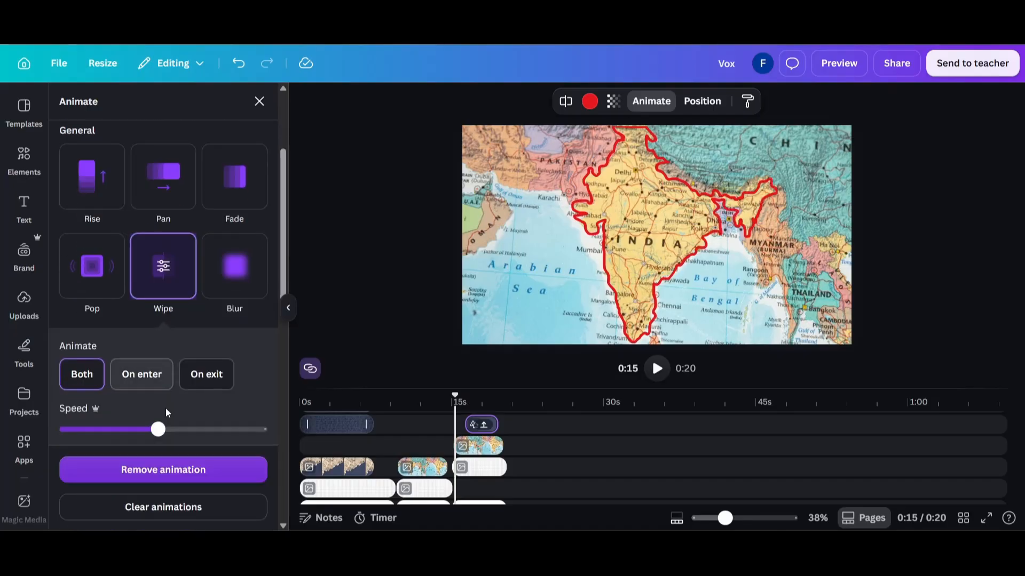
drag(155, 428, 112, 429)
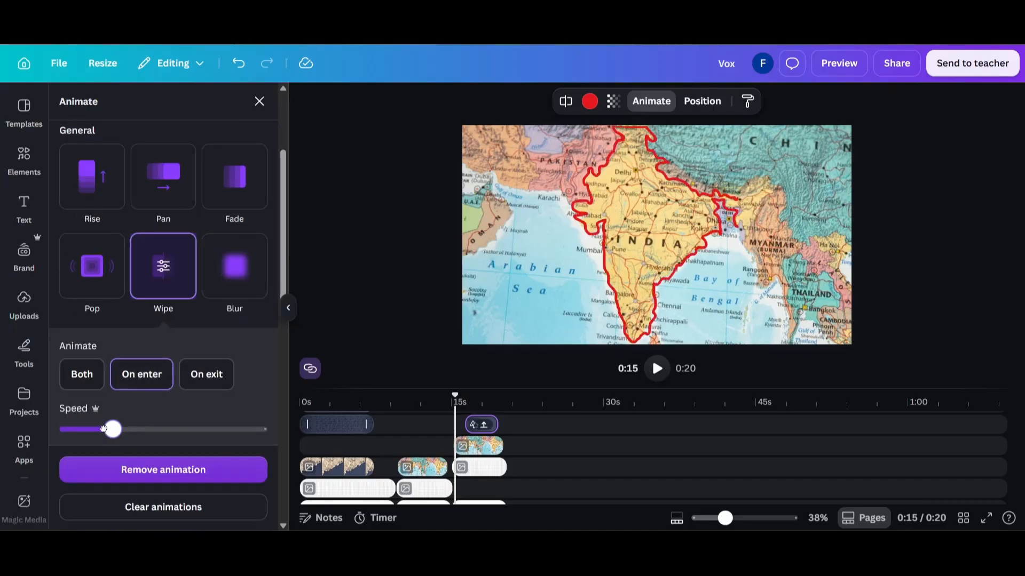
drag(119, 425, 27, 448)
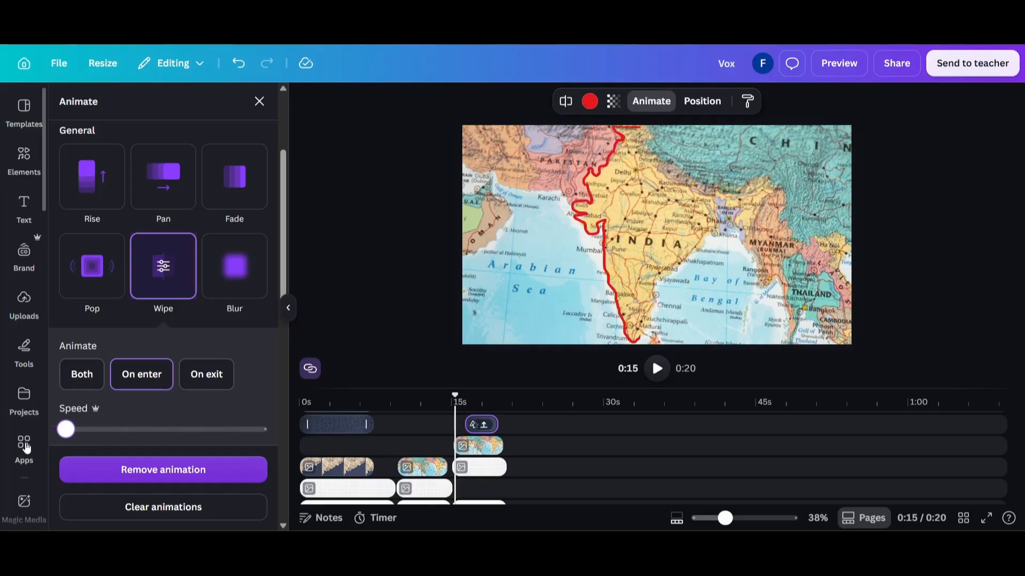
click(351, 315)
Apply a Match & Move transition between the second and third pages and preview the sequence
scroll(264, 447, down, 2)
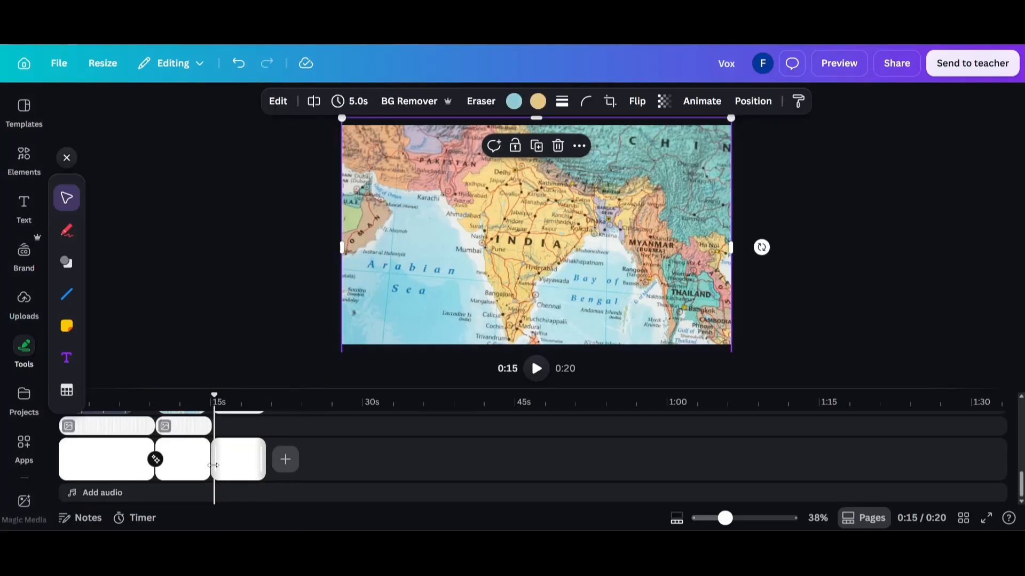
click(210, 469)
click(96, 361)
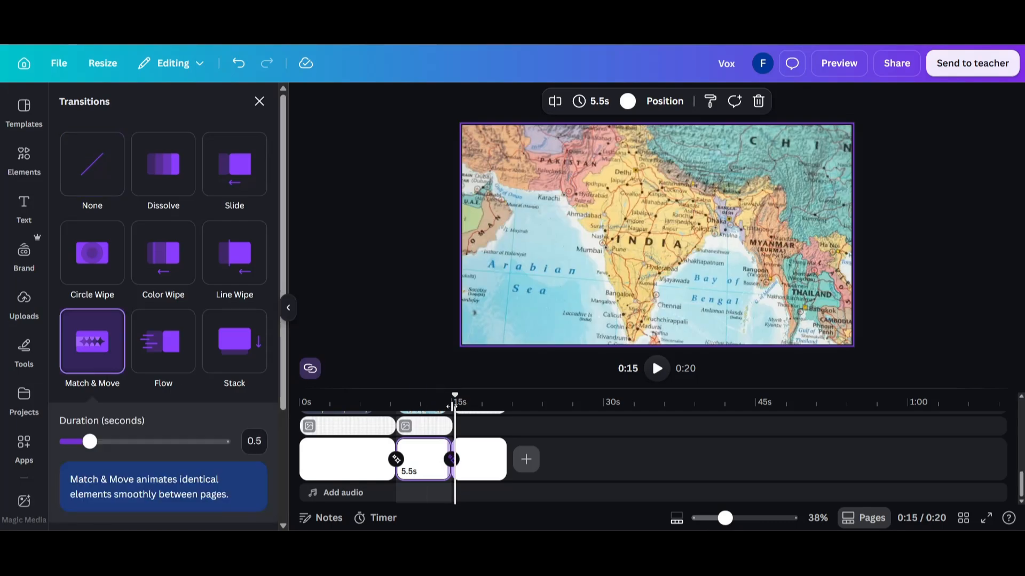
click(379, 401)
key(space)
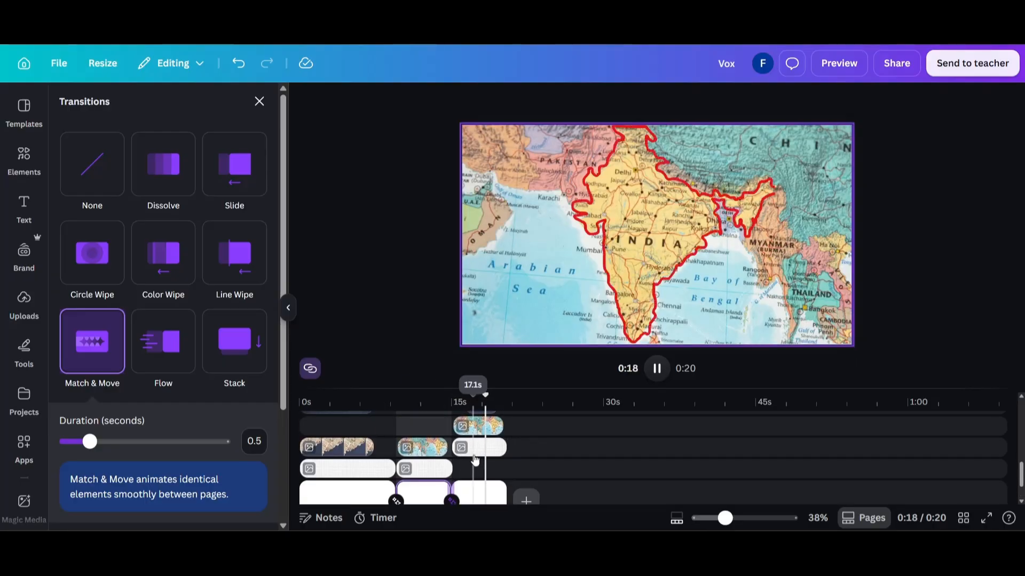
Duplicate the third page's map photo and grid background, without the red outline, as a fourth page
click(479, 475)
drag(238, 479, 235, 480)
click(243, 491)
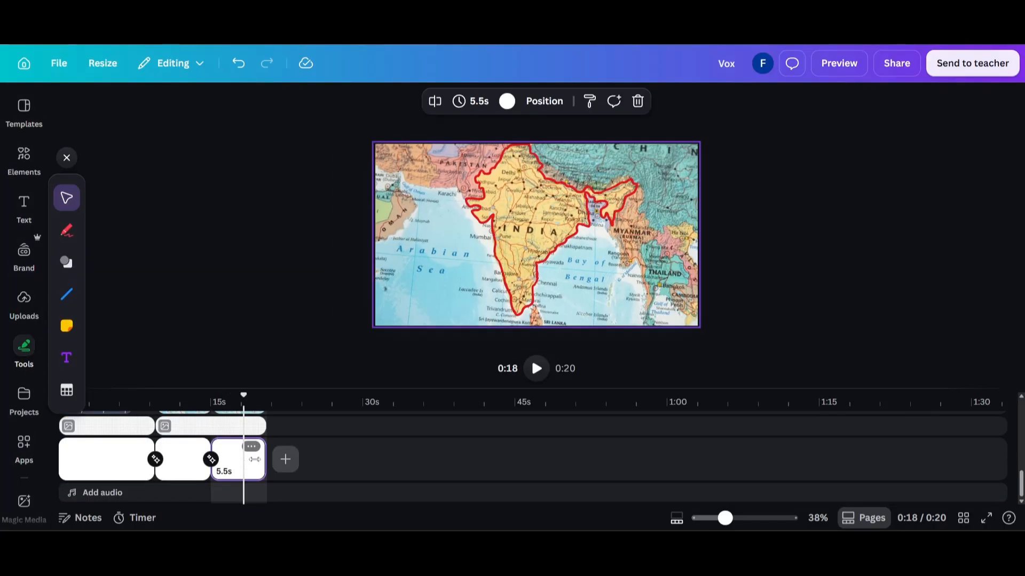
scroll(244, 475, up, 1)
click(253, 448)
shift+click(252, 438)
scroll(252, 439, up, 1)
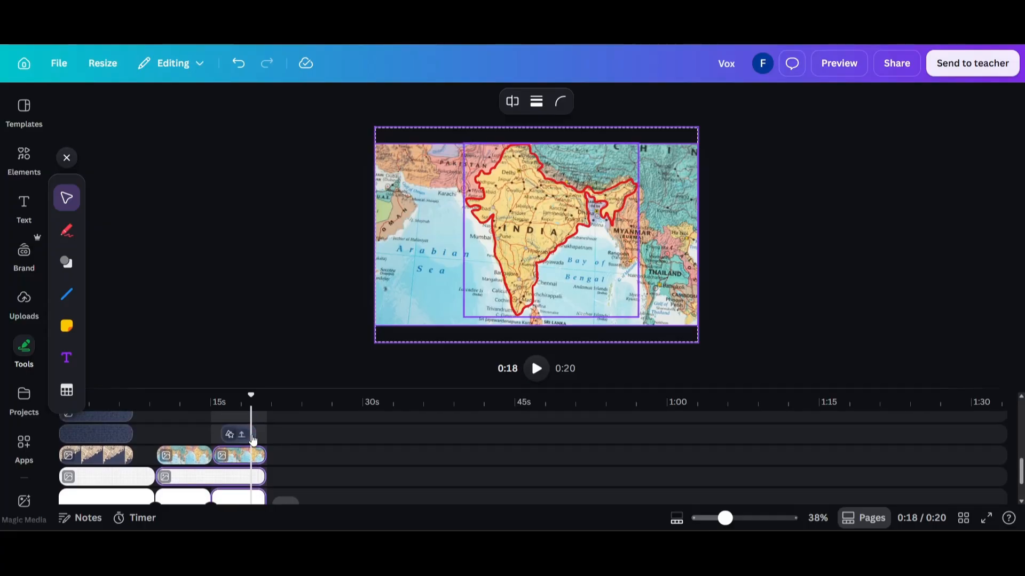
drag(253, 448, 406, 460)
drag(418, 424, 294, 464)
click(256, 430)
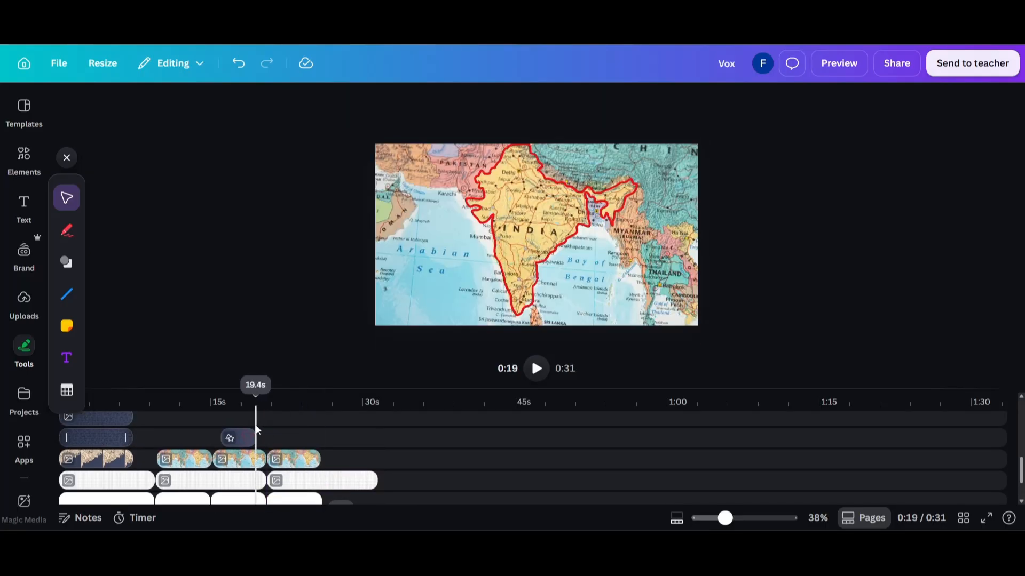
key(space)
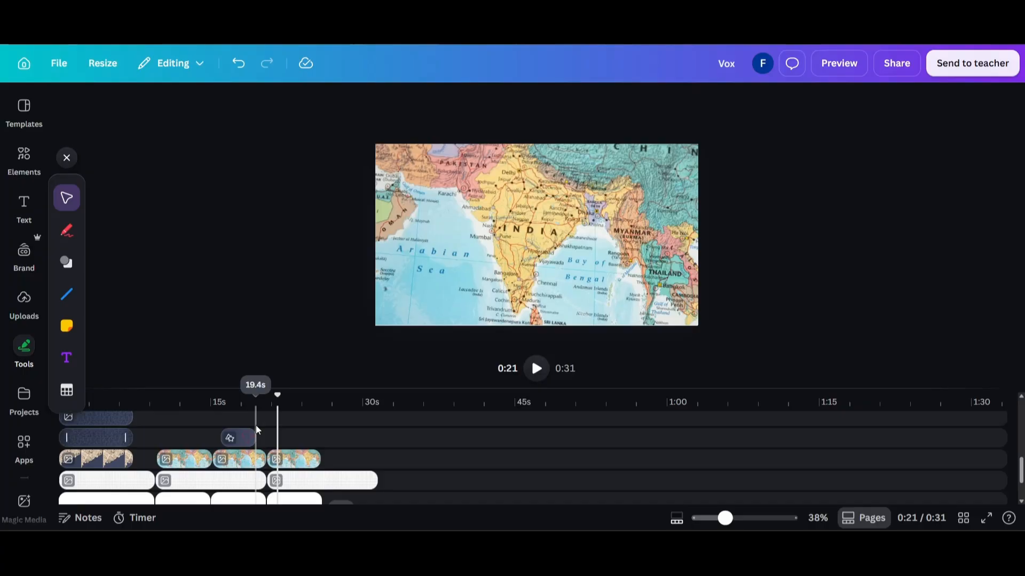
Shrink the fourth page's map photo, rotate it clockwise, and move it mostly off the canvas at the lower-left corner
click(281, 461)
drag(697, 341, 554, 222)
drag(498, 205, 540, 254)
drag(621, 233, 479, 221)
drag(550, 240, 388, 315)
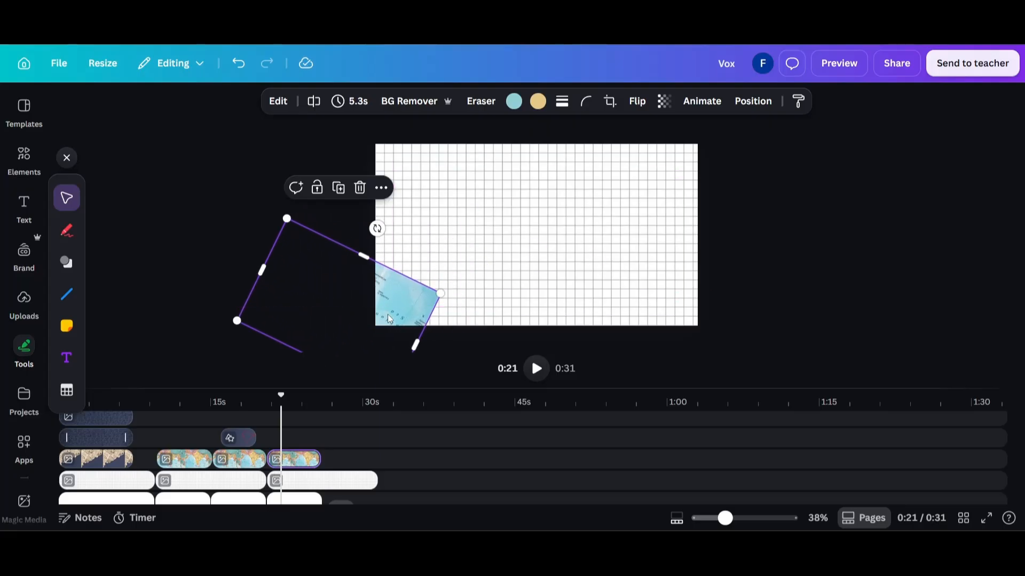
Lower the tilted map photo's brightness to the minimum
click(278, 101)
click(82, 240)
scroll(138, 278, down, 2)
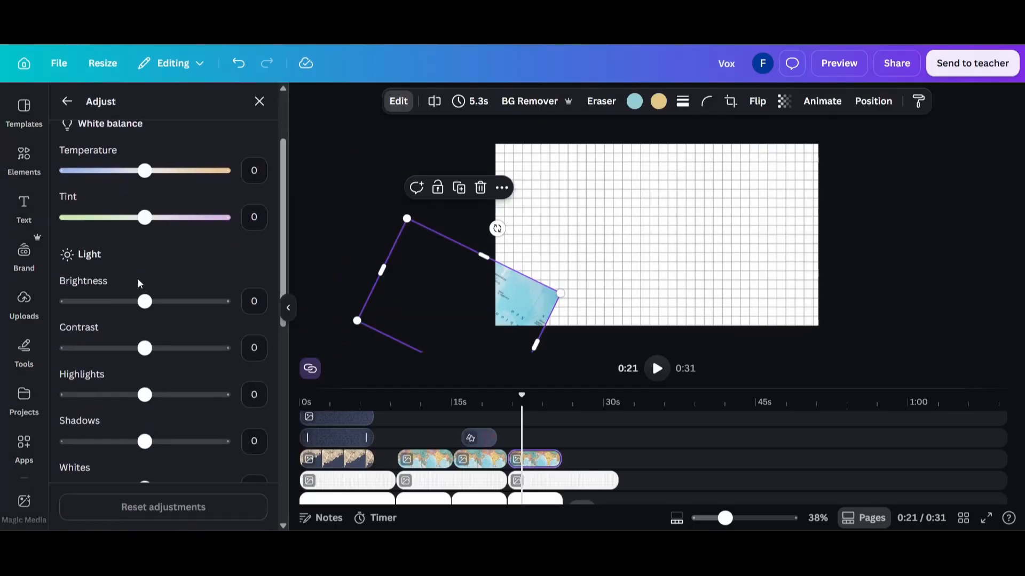
drag(145, 302, 53, 310)
click(359, 203)
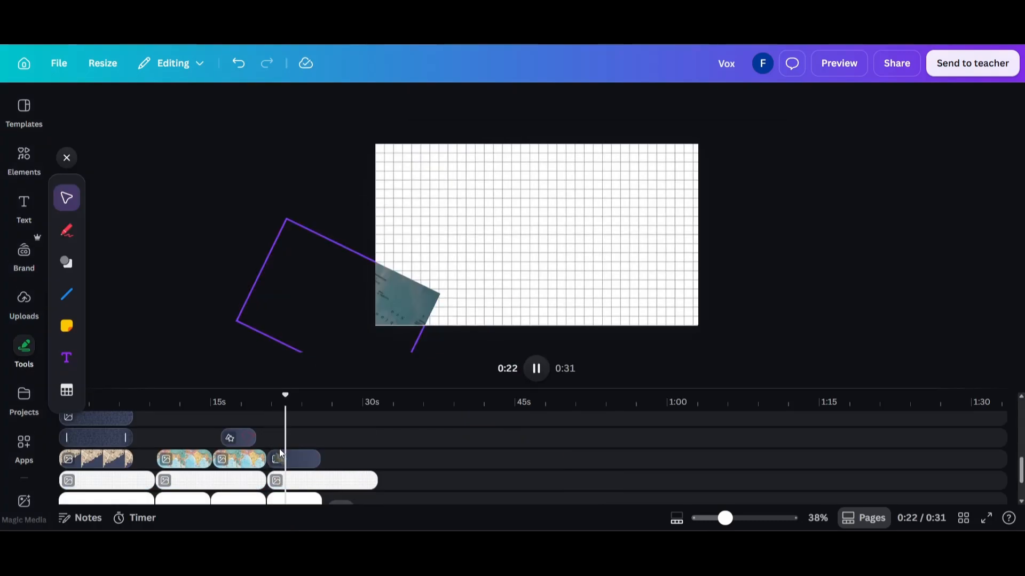
Extend the fourth page's duration and apply a 2.2-second Match & Move transition between the third and fourth pages
scroll(275, 455, down, 2)
click(264, 472)
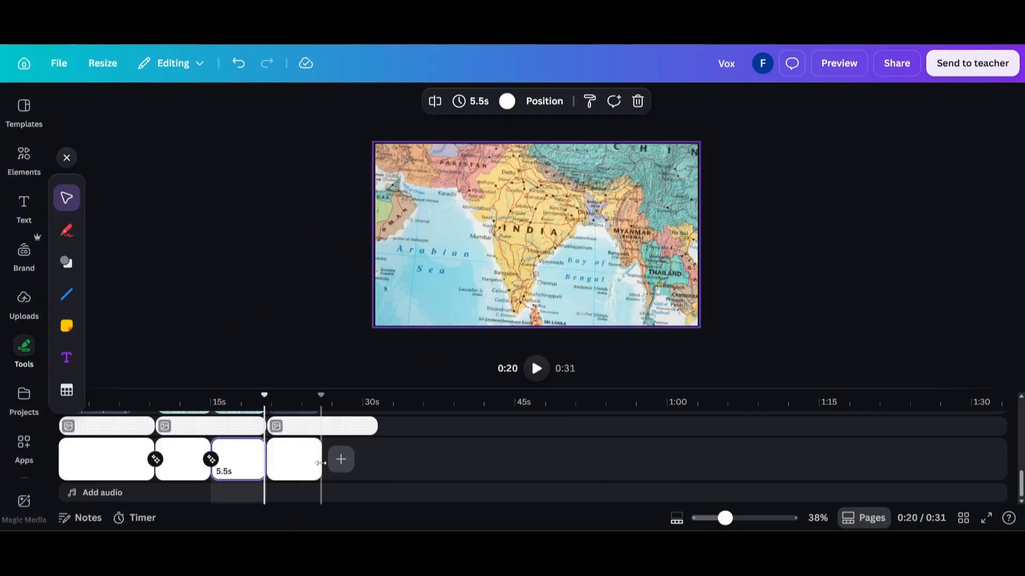
drag(320, 462, 332, 462)
click(267, 460)
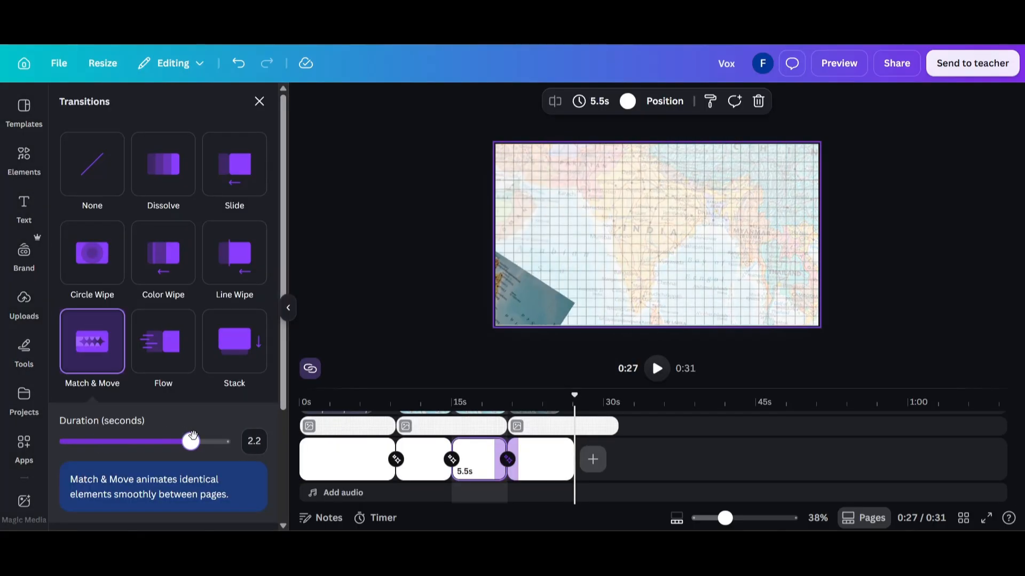
Find a newspaper page photo, add the NEWS front page to the fourth page, and enlarge it in the middle of the canvas
key(ctrl+z)
click(25, 161)
text(newspaper)
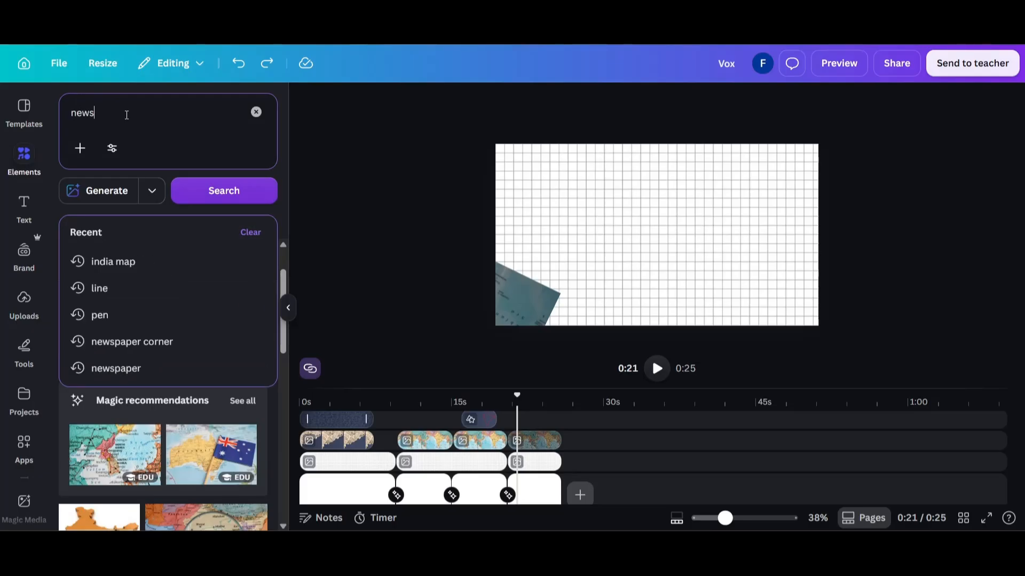
key(Return)
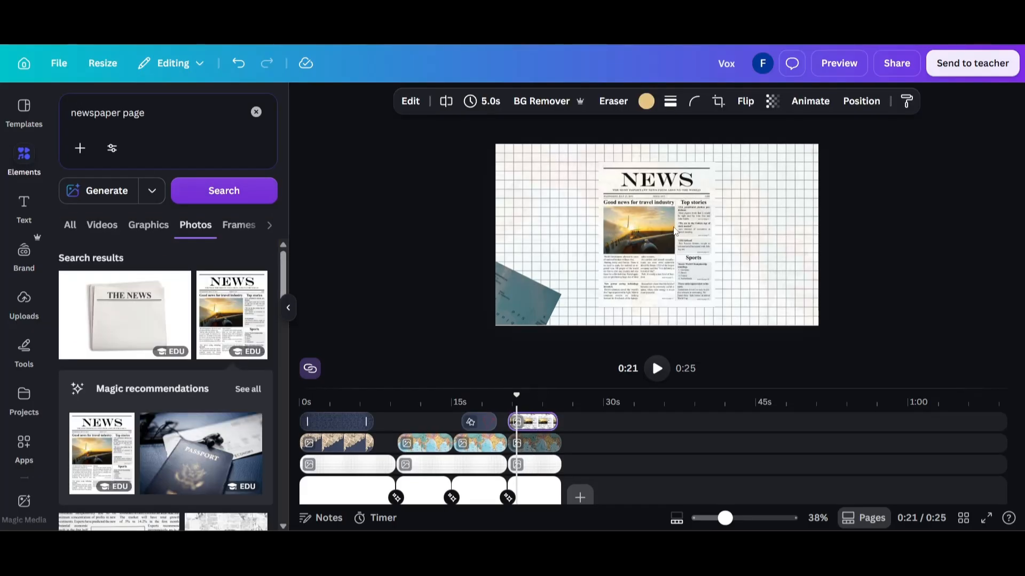
drag(690, 275, 772, 369)
drag(679, 248, 661, 242)
Delete the grid background from the fourth page and set the page's background color to black
click(745, 190)
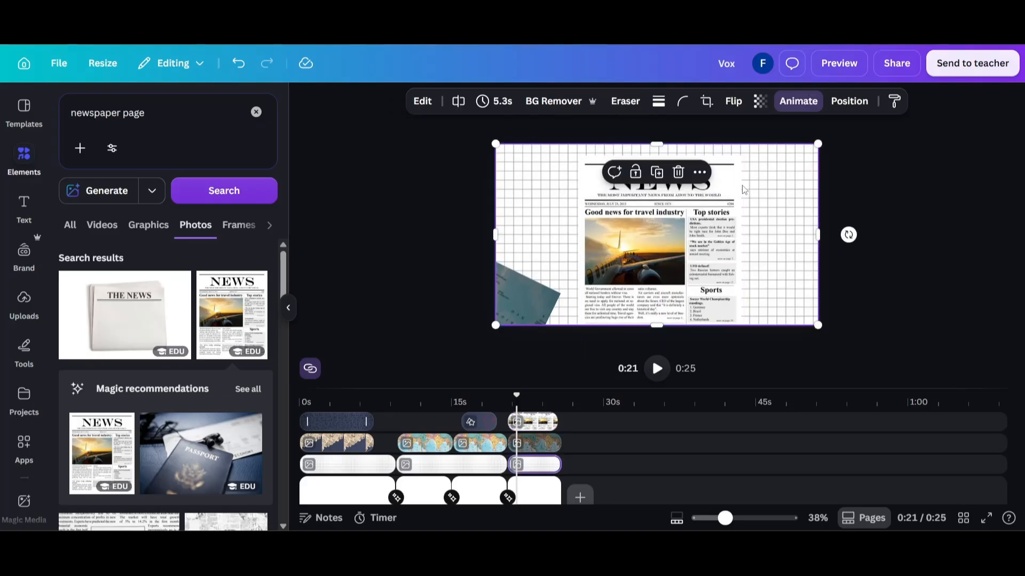
key(Delete)
click(550, 166)
click(627, 100)
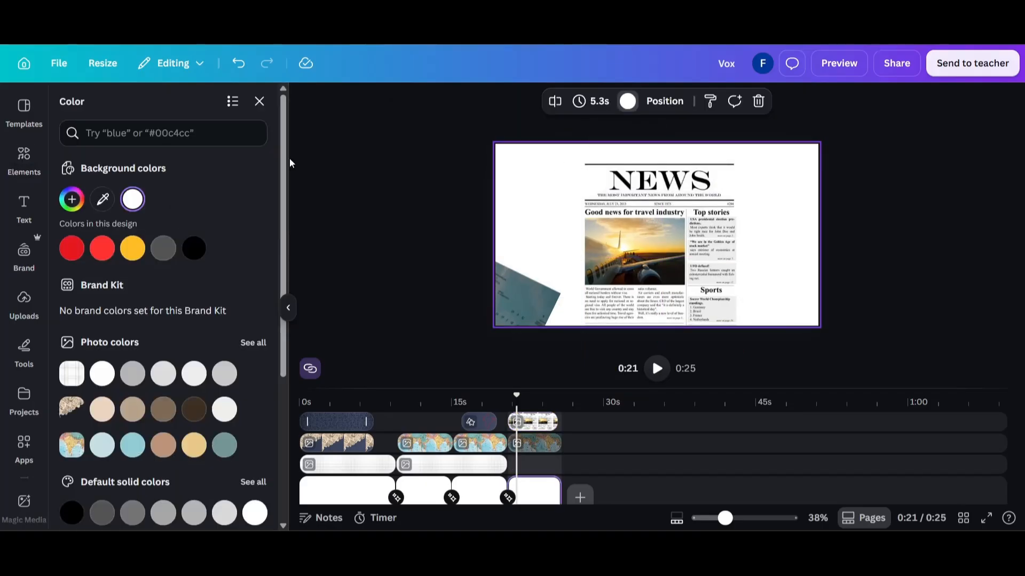
click(194, 249)
Extend the newspaper clip back to the start of the fourth page and play the transition into that page
click(492, 399)
key(space)
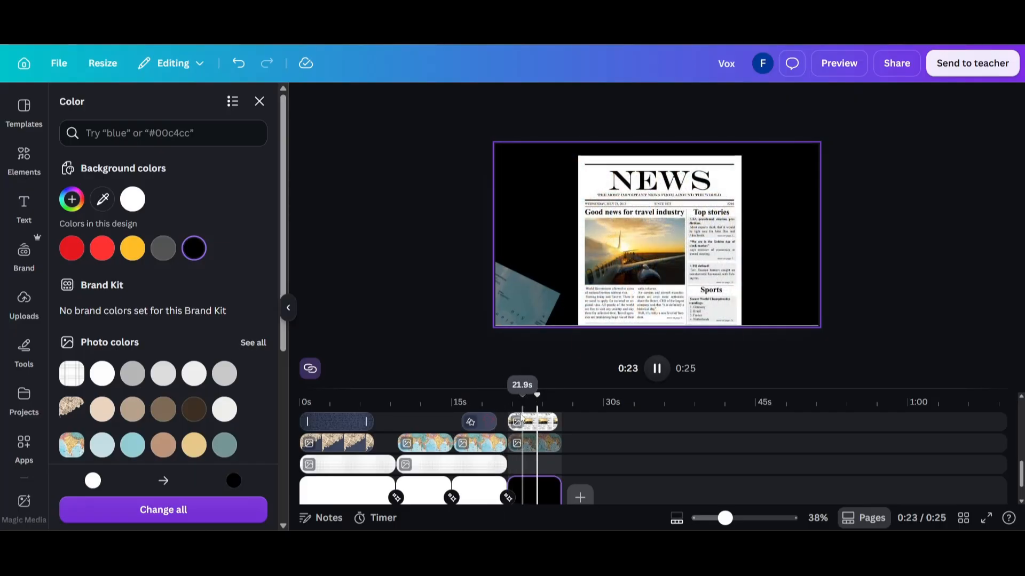
drag(519, 422, 509, 422)
key(space)
key(space)
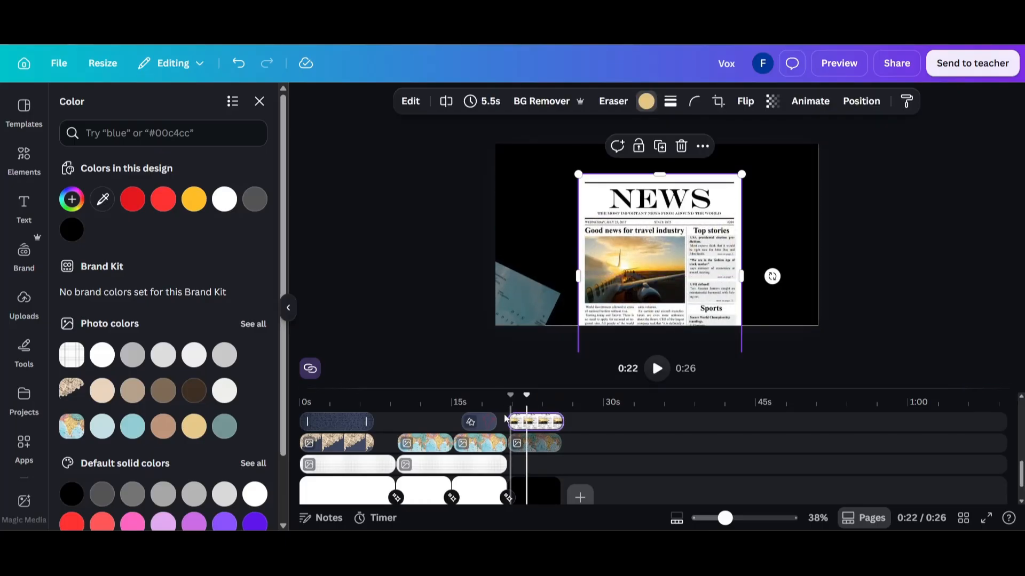
Copy the newspaper onto the third page and duplicate the fourth page as a fifth page
click(472, 401)
click(542, 492)
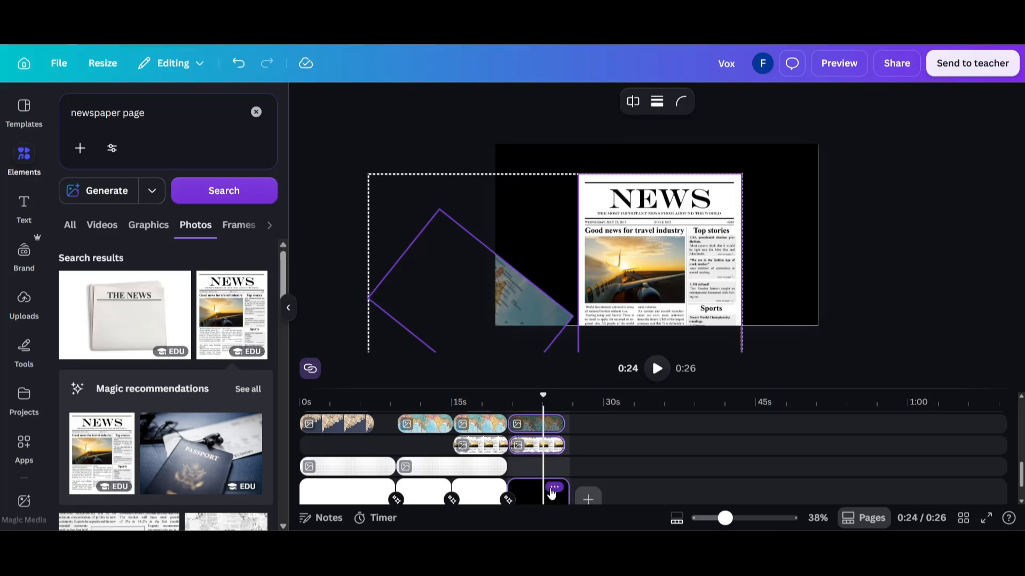
key(ctrl+d)
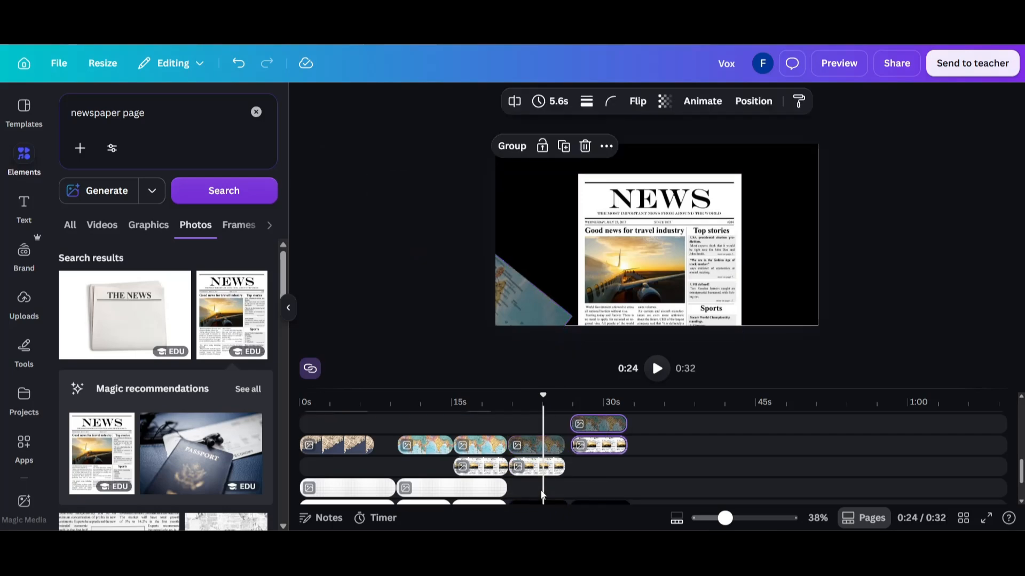
click(557, 421)
key(space)
Enlarge the fifth page's newspaper past the canvas edges and delete the tilted map photo from that page
click(608, 444)
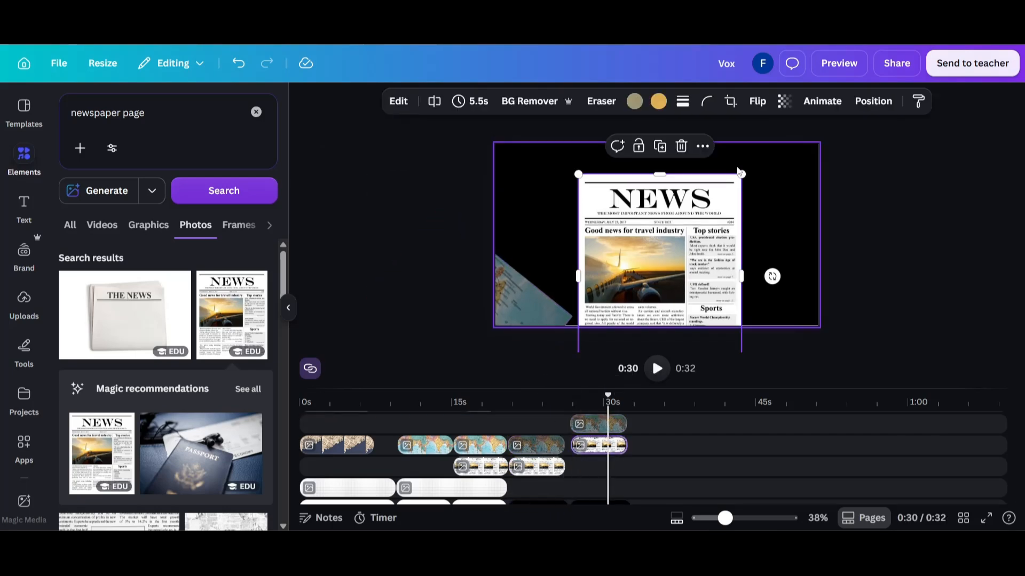
drag(739, 173, 887, 58)
drag(723, 191, 667, 314)
click(515, 298)
key(Delete)
Resize the newspaper to nearly the full canvas width, center it horizontally, and align its top edge with the canvas top
drag(670, 243, 671, 242)
drag(523, 151, 478, 134)
drag(598, 198, 607, 224)
drag(812, 142, 799, 157)
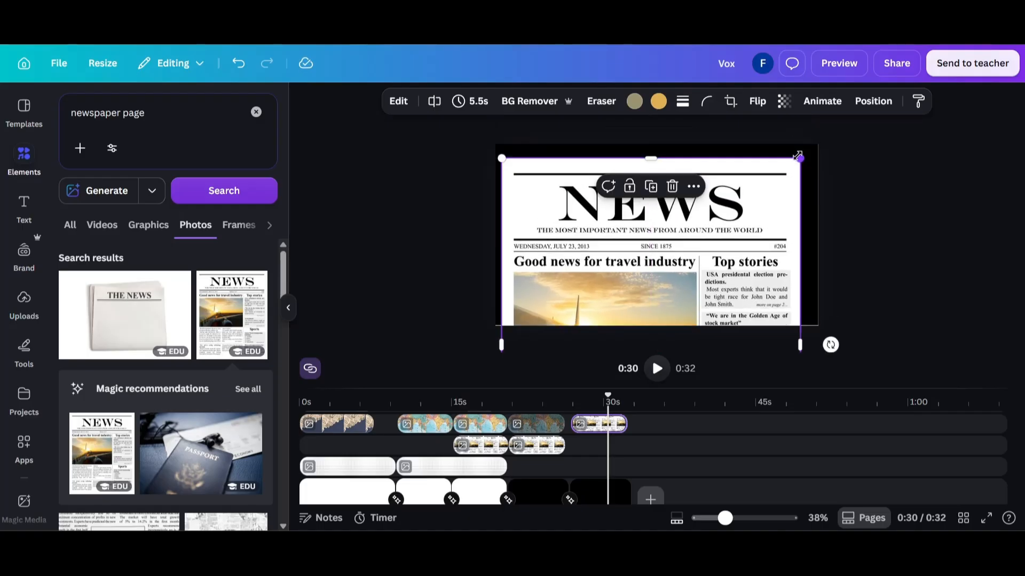
drag(689, 253, 692, 235)
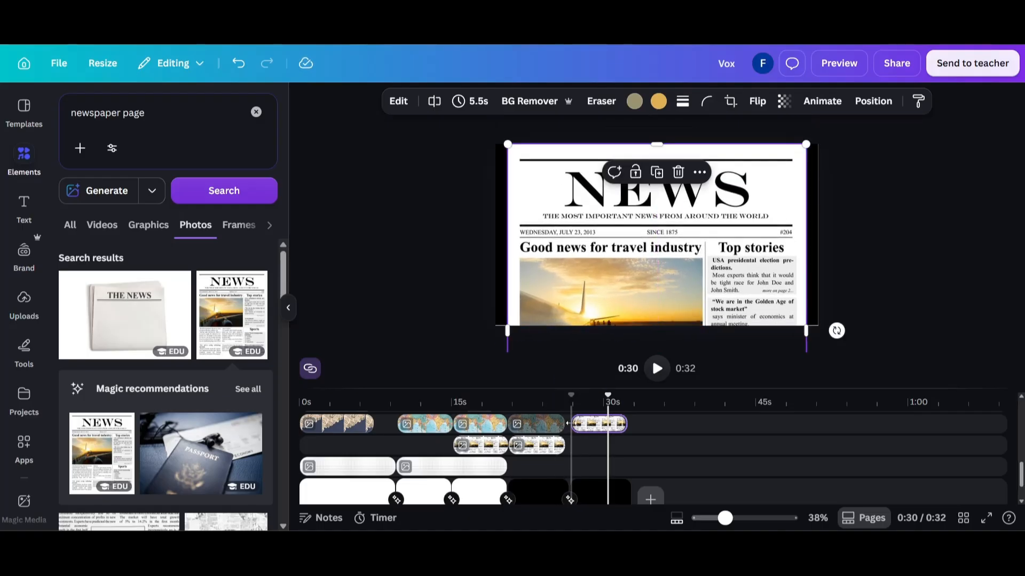
Extend the newspaper clip to the start of the fifth page and place it on the same track as the earlier newspaper clips
click(570, 399)
drag(572, 423, 565, 423)
click(548, 399)
key(space)
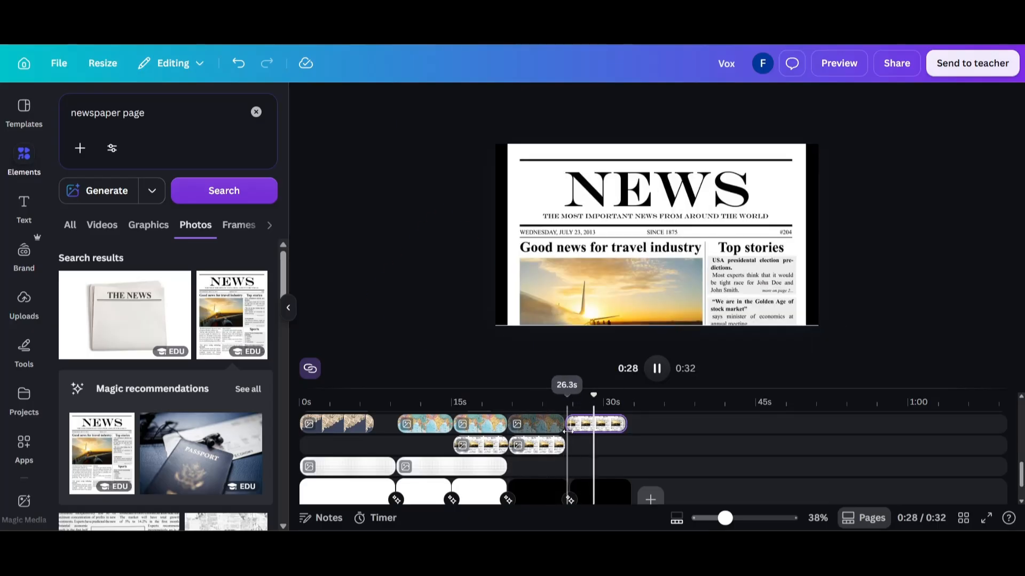
drag(568, 425, 580, 445)
Set the Match & Move transition between the fourth and fifth pages to 3 seconds
click(567, 501)
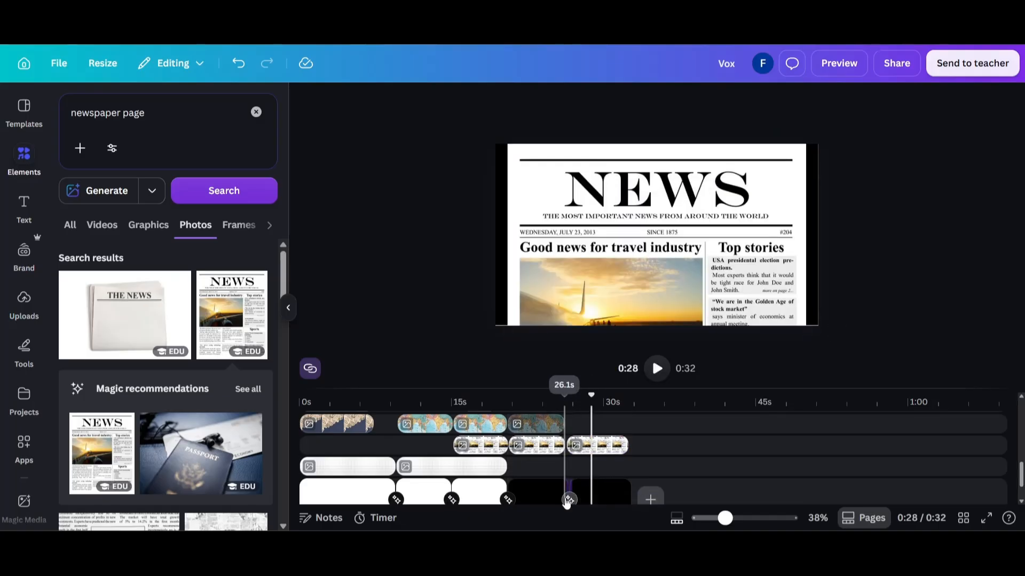
drag(194, 441, 275, 440)
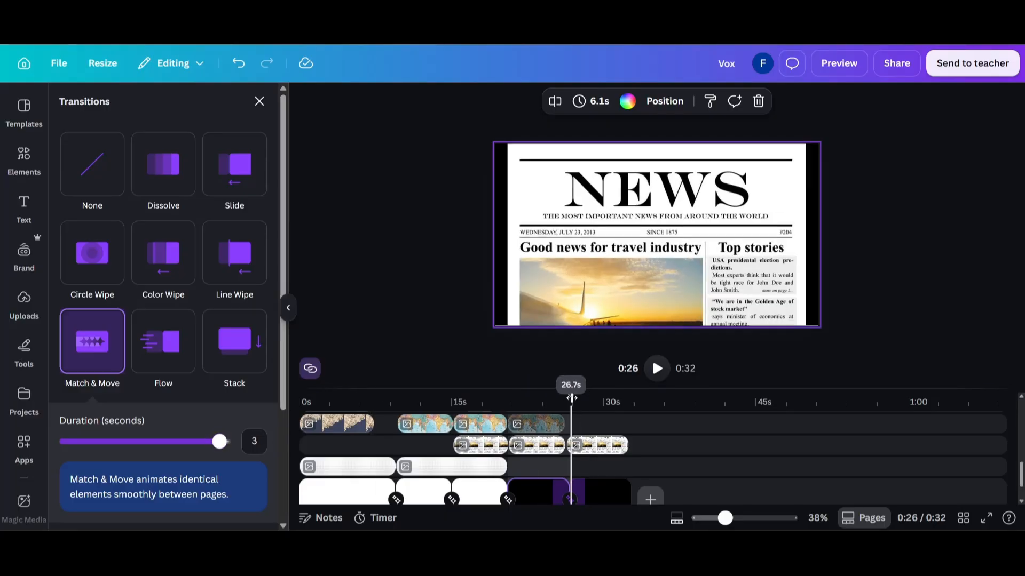
drag(571, 397, 578, 398)
Brush-select the newspaper's NEWS headline, extract it with Magic Grab, and trim the start of the headline clip to a 4.6-second duration
click(600, 254)
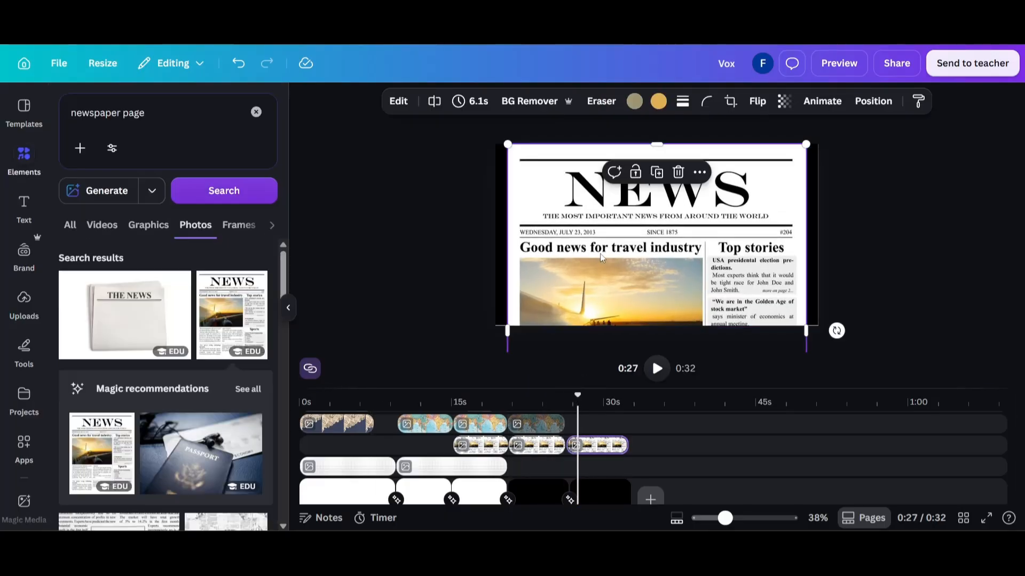
click(410, 108)
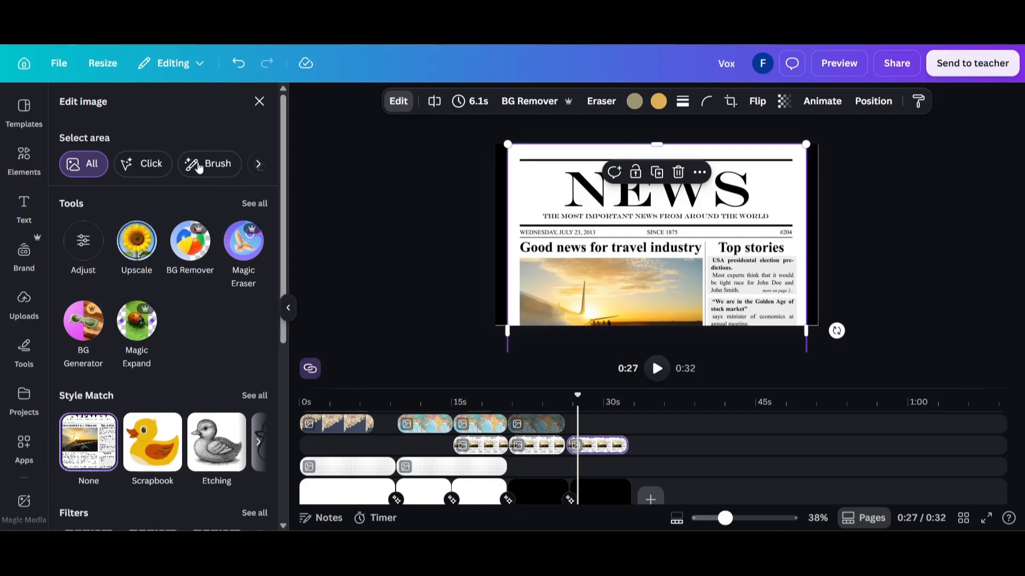
click(160, 164)
click(213, 164)
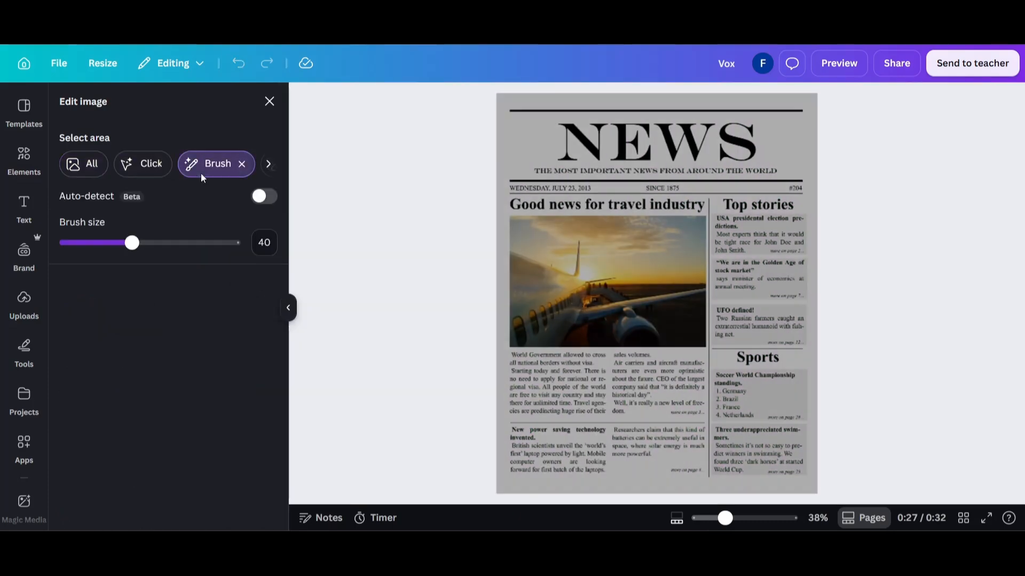
drag(572, 141, 758, 146)
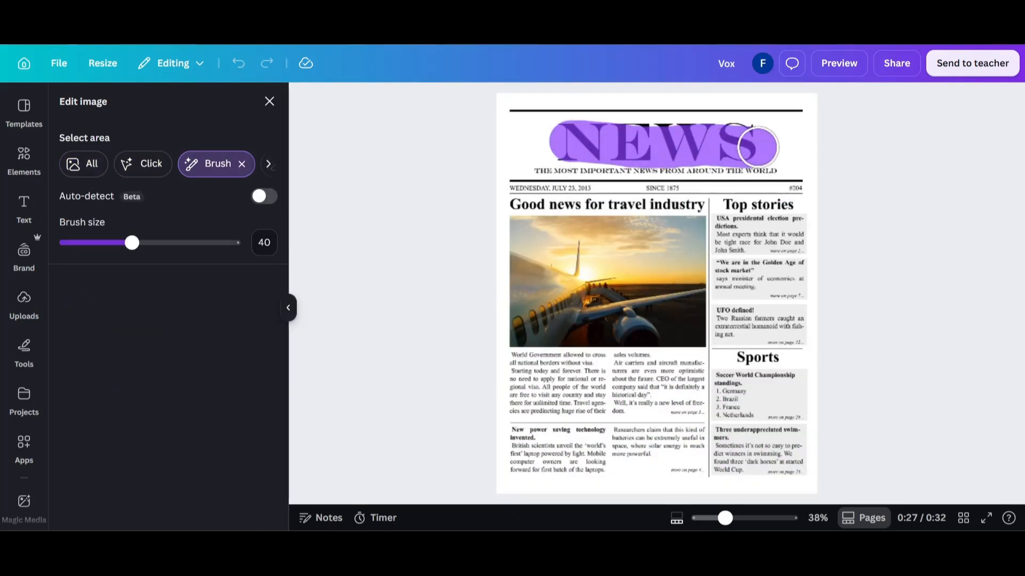
drag(581, 132, 561, 135)
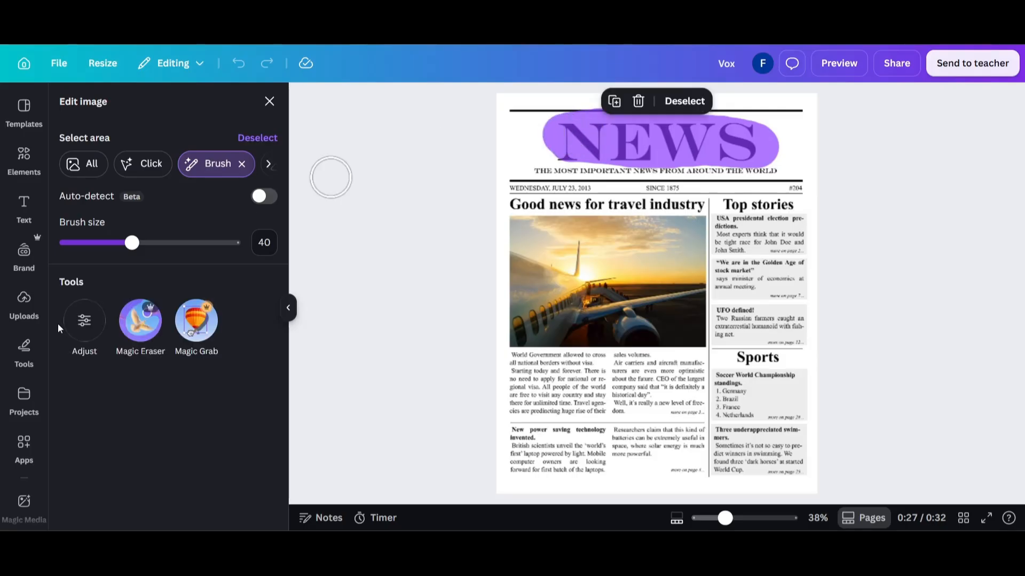
click(189, 315)
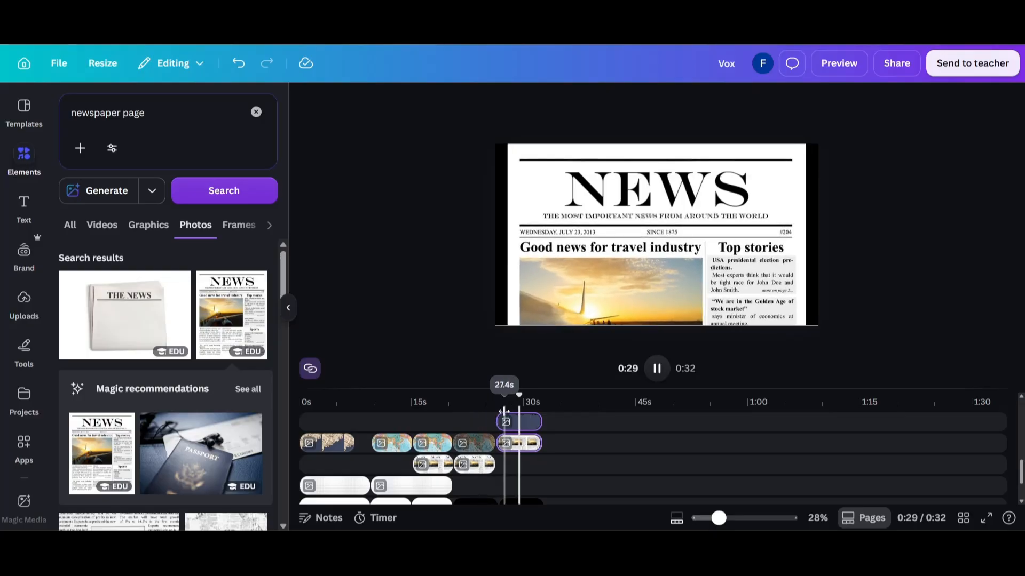
click(501, 422)
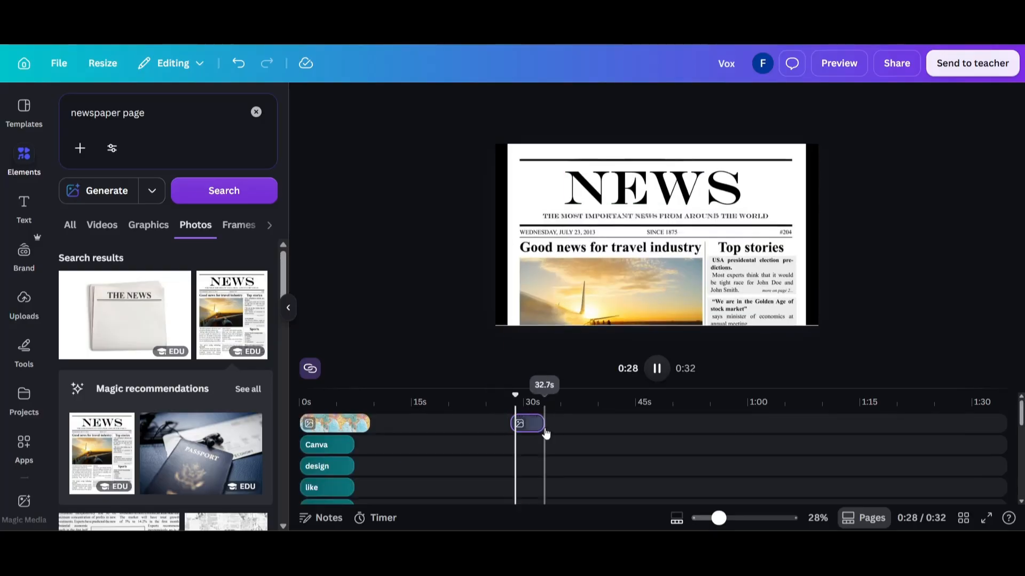
click(528, 424)
Add a yellow square shape and stretch it into a wide rectangle covering the NEWS headline
click(198, 97)
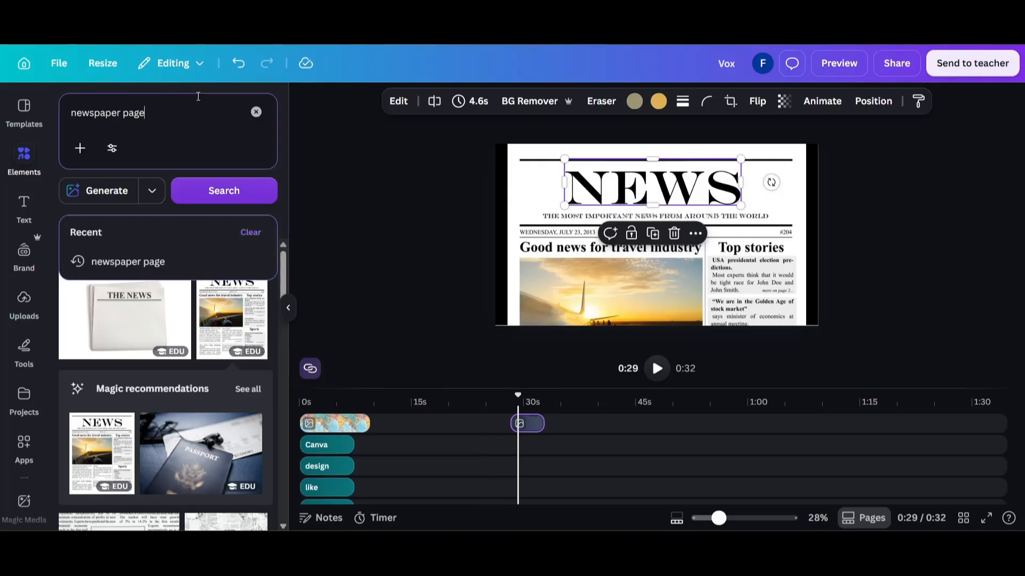
key(ctrl+a)
key(BackSpace)
scroll(156, 271, down, 5)
click(93, 487)
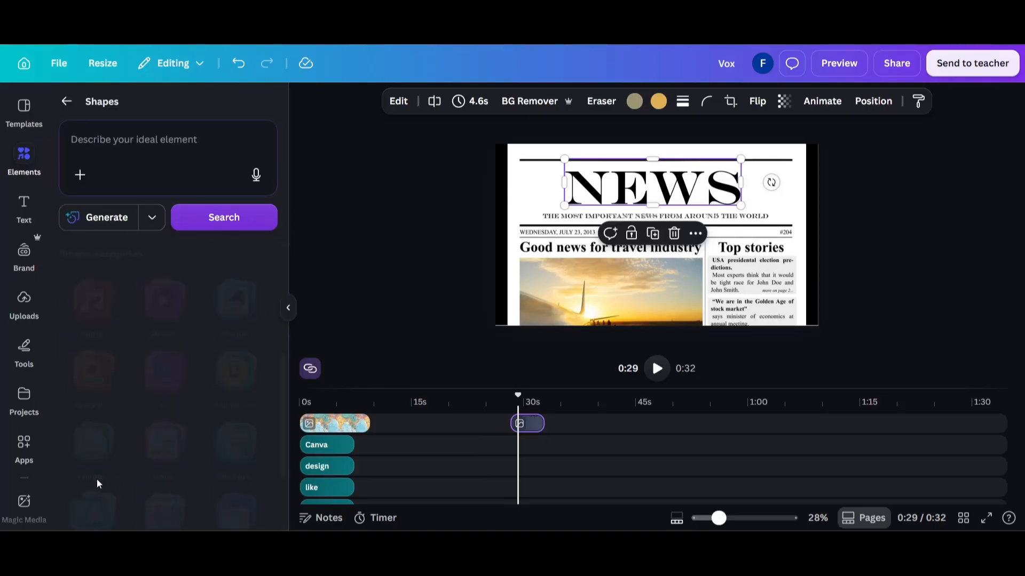
click(78, 283)
drag(645, 223, 752, 194)
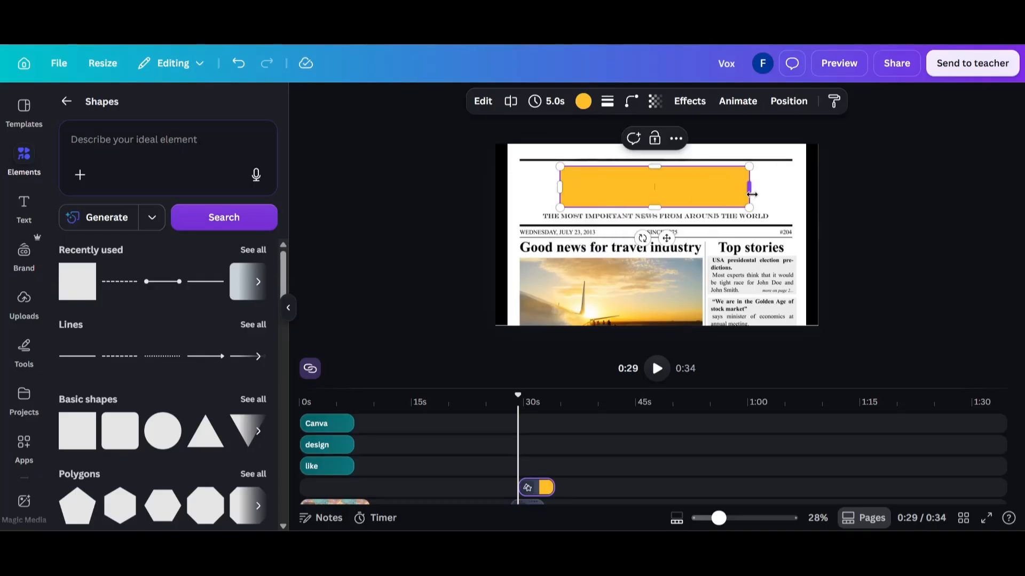
Place the yellow rectangle behind the NEWS headline and play back the highlighted section
scroll(491, 444, down, 3)
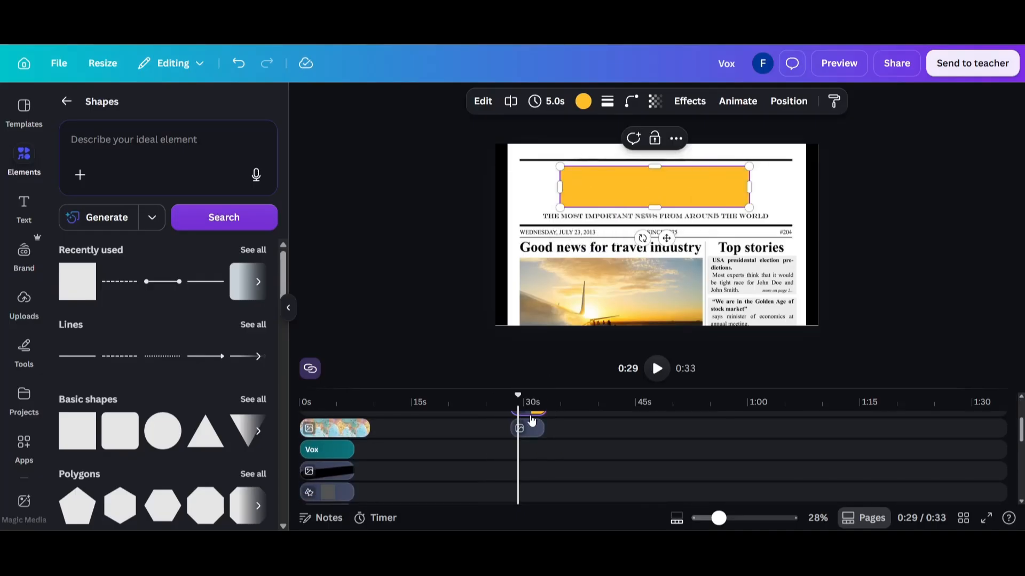
drag(533, 430, 533, 445)
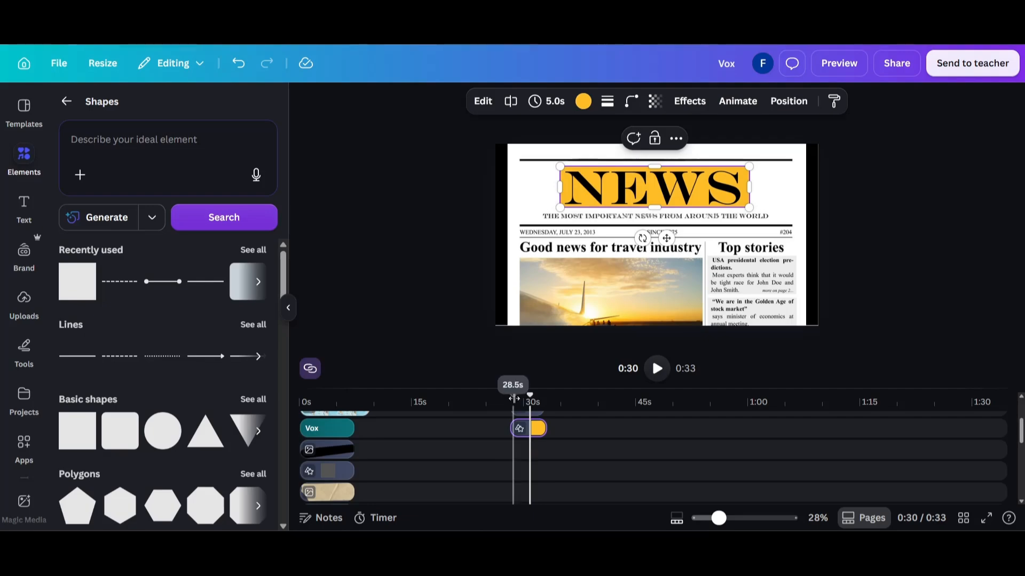
click(514, 399)
key(space)
Increase the yellow rectangle's transparency to a pale highlighter tint
click(532, 433)
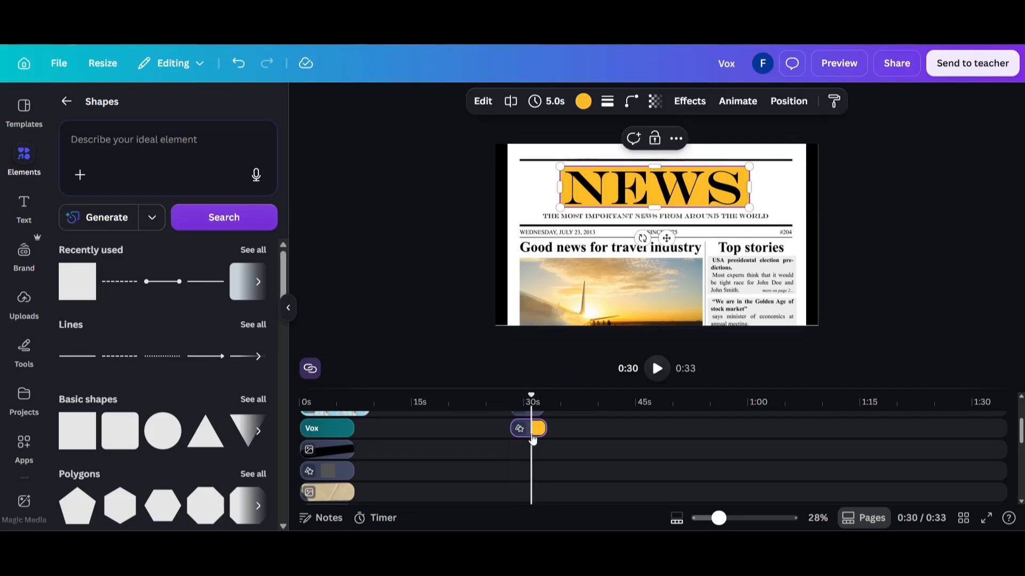
click(655, 101)
drag(687, 155, 633, 155)
Animate the highlight rectangle with a rightward Wipe that plays only on enter
click(740, 102)
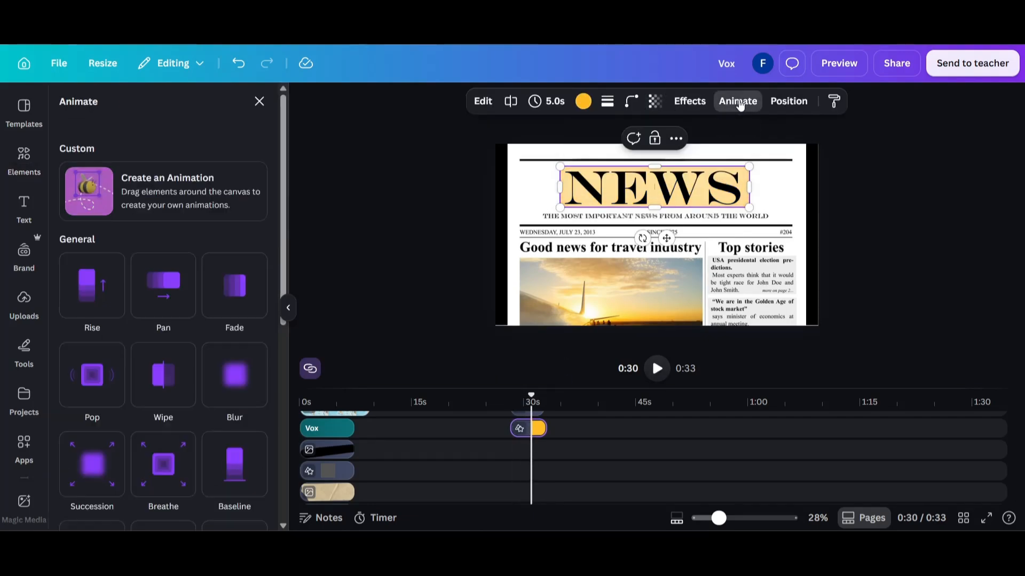
scroll(168, 274, down, 3)
click(164, 221)
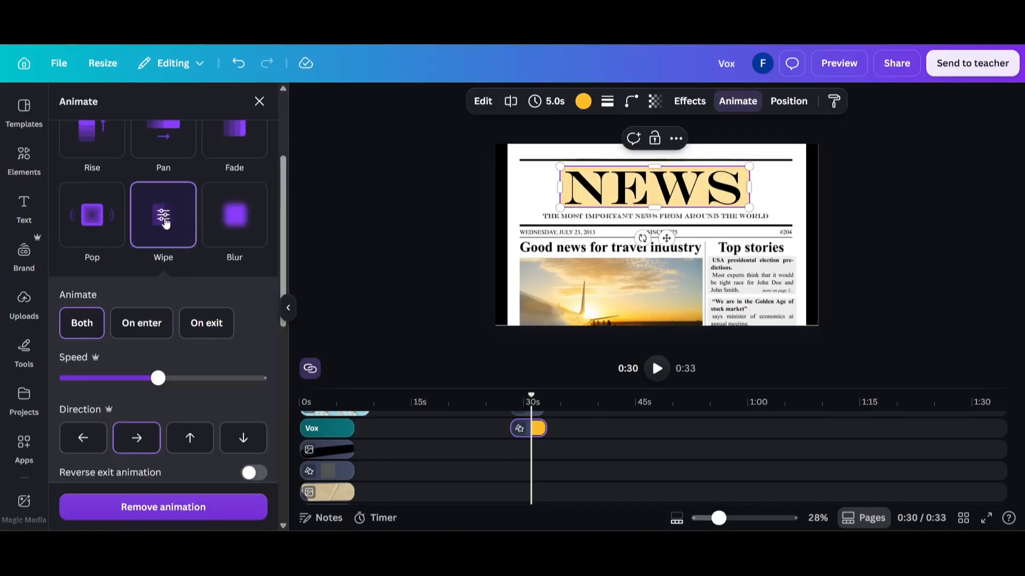
click(144, 322)
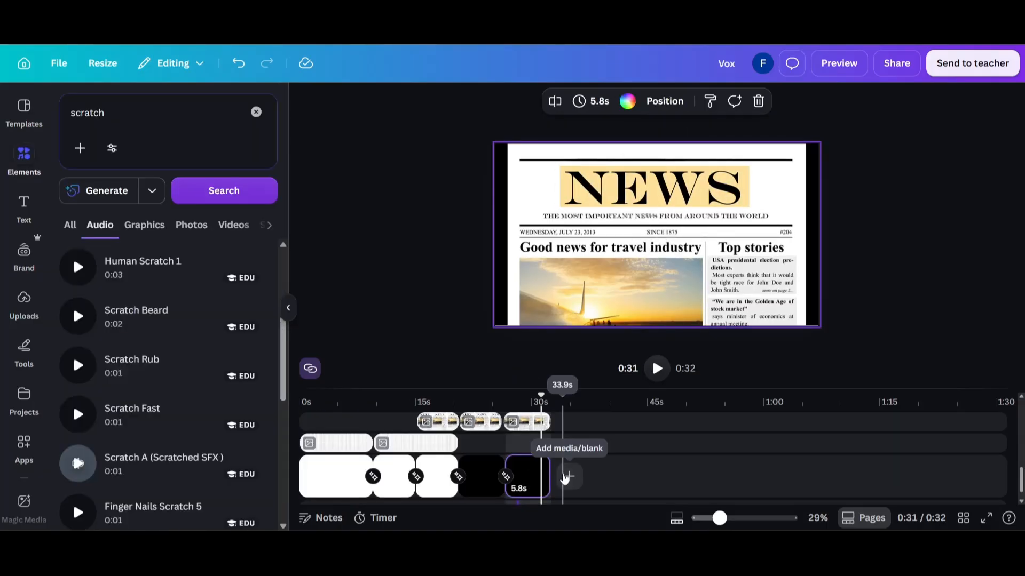
Add a blank sixth page and search the photos for "india building"
click(569, 476)
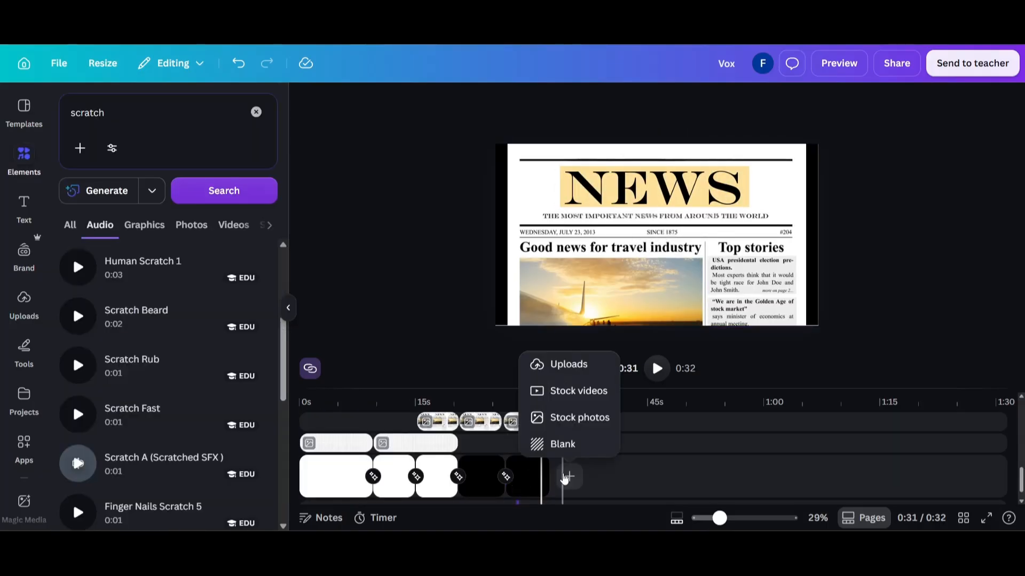
click(563, 444)
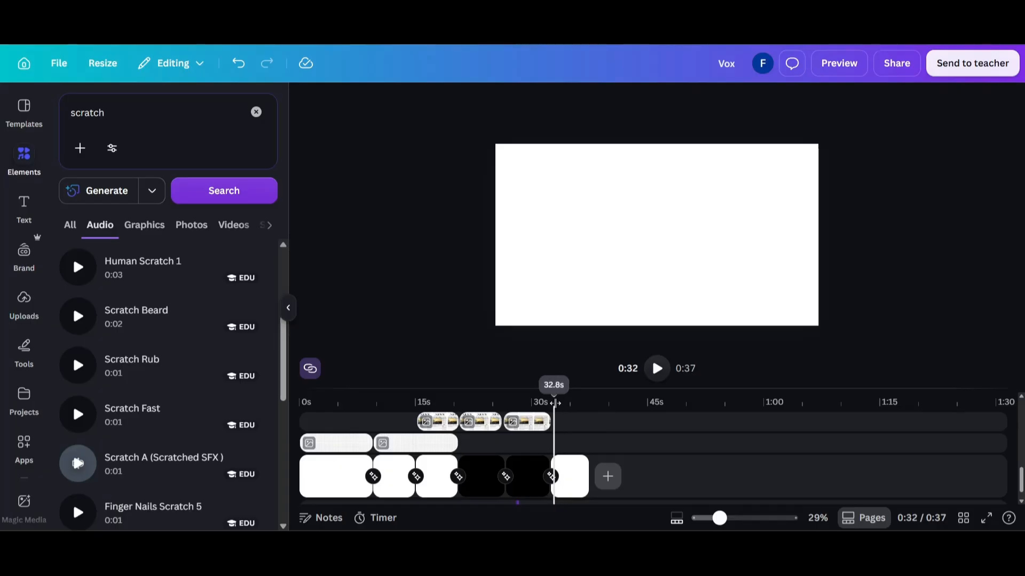
click(108, 119)
text(india bu)
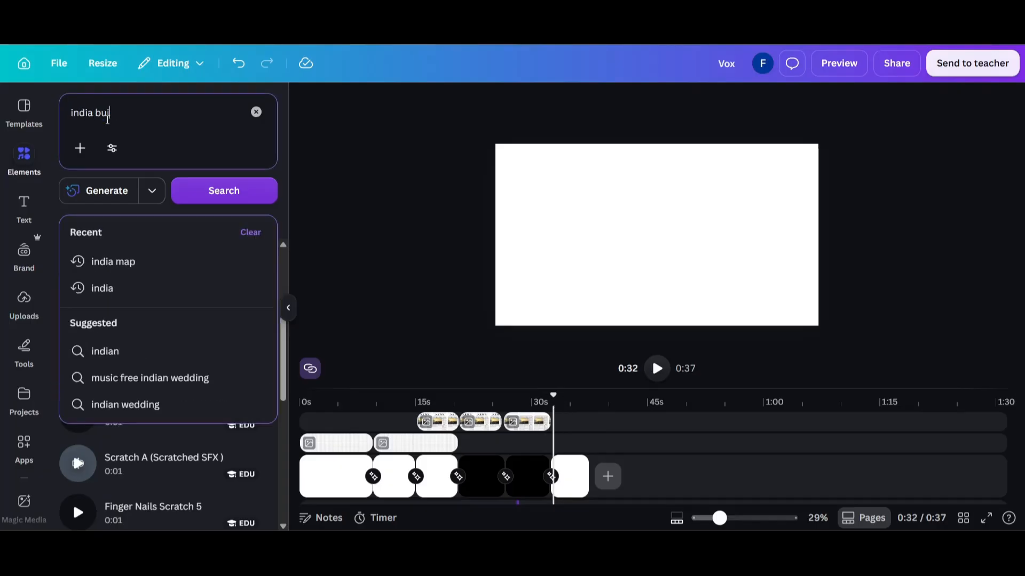
text(ilding)
key(Return)
click(195, 226)
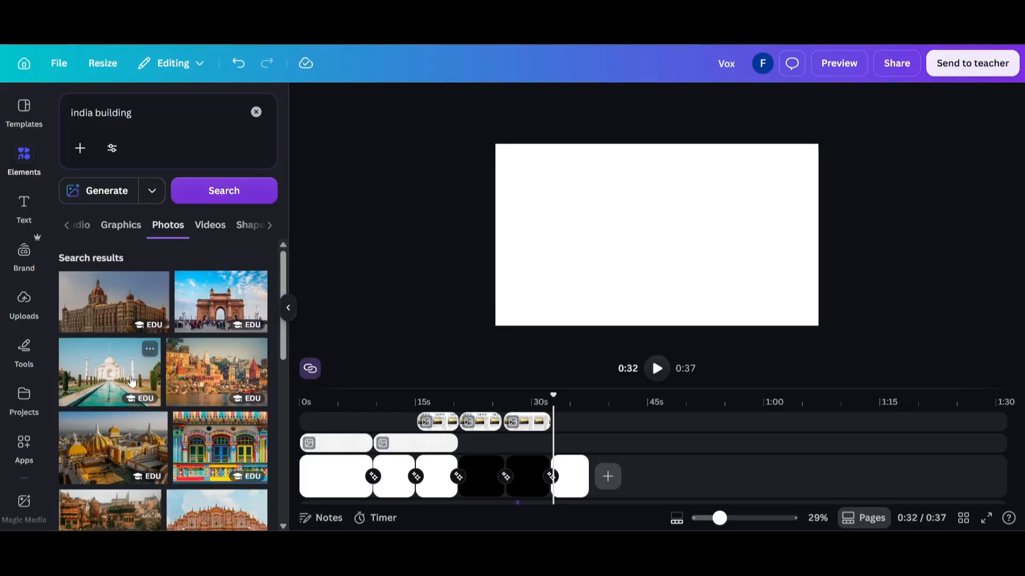
Place the Taj Mahal photo on the sixth page, starting its clip at the beginning of the page
drag(132, 382, 576, 446)
click(554, 422)
drag(562, 435, 561, 434)
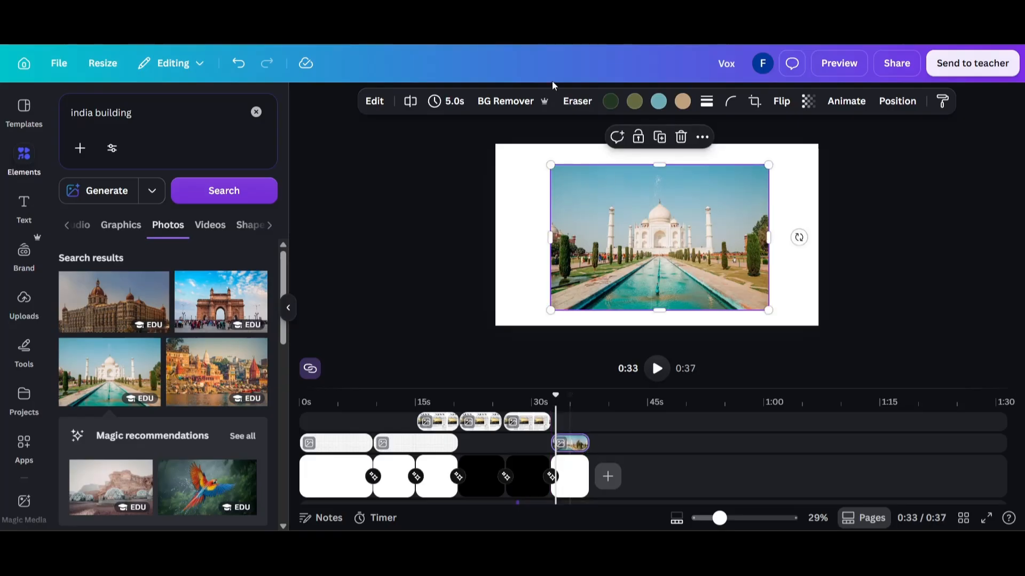
Remove the Taj Mahal photo's background and move the photo to the canvas's upper-left corner
click(526, 101)
drag(642, 235, 586, 214)
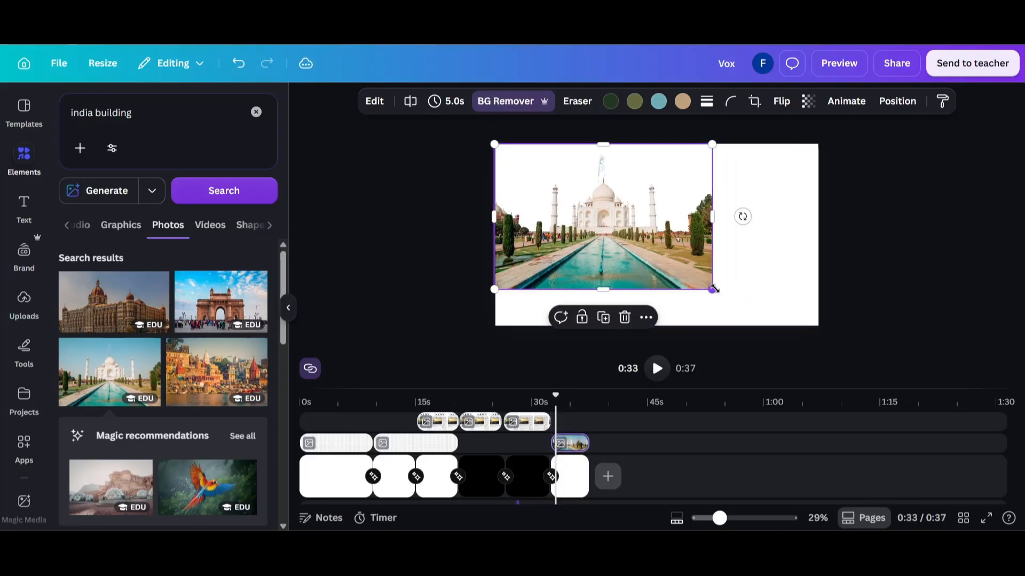
Enlarge the Taj Mahal photo to cover the whole canvas and play back the sixth page
drag(715, 288, 830, 359)
drag(830, 359, 831, 359)
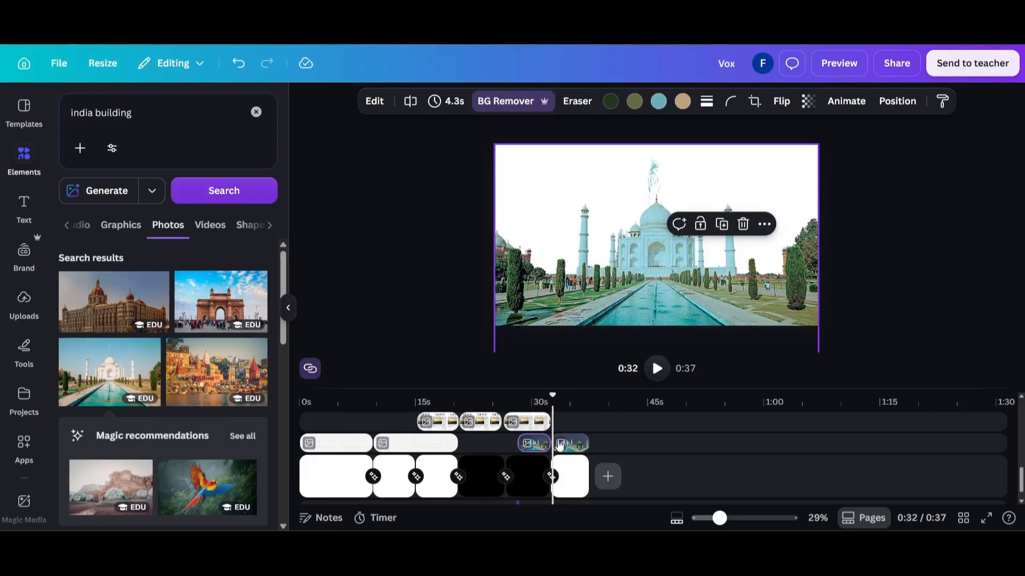
key(space)
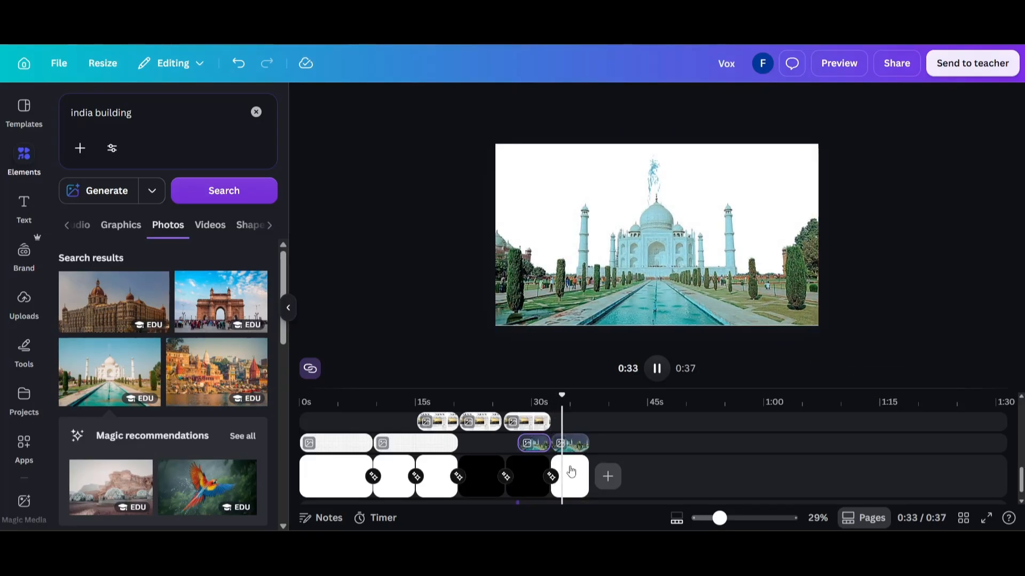
click(581, 200)
click(467, 201)
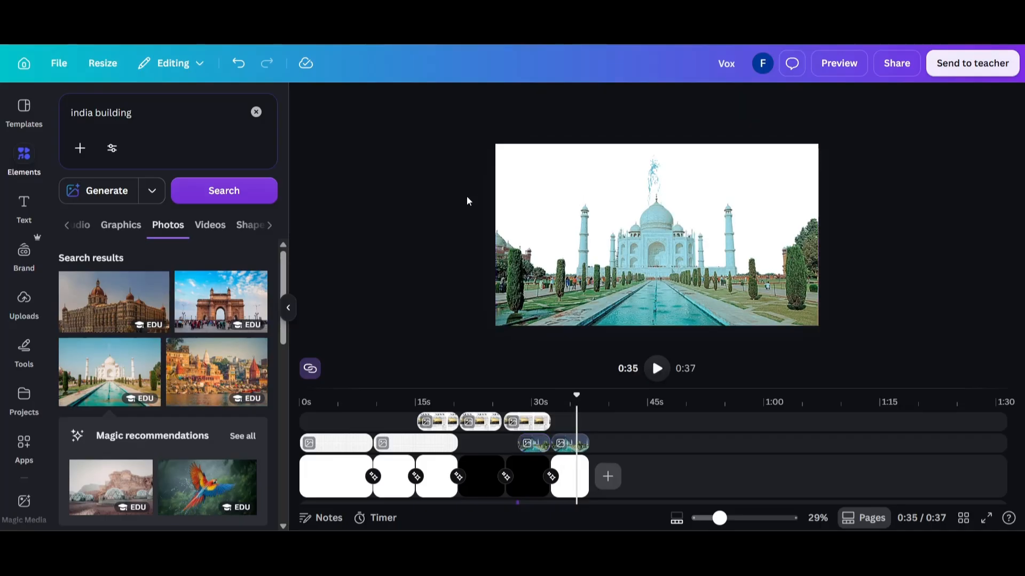
Add a heading reading "INDIA" over the Taj Mahal photo and colour it golden yellow
click(24, 205)
click(140, 268)
text(INDIA)
key(ctrl+a)
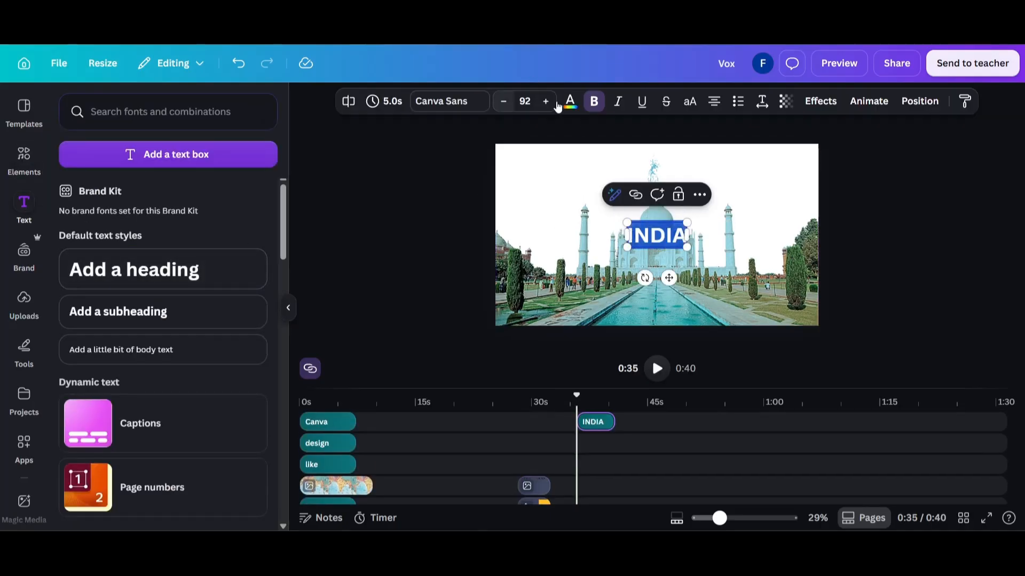
click(569, 103)
click(133, 199)
click(446, 237)
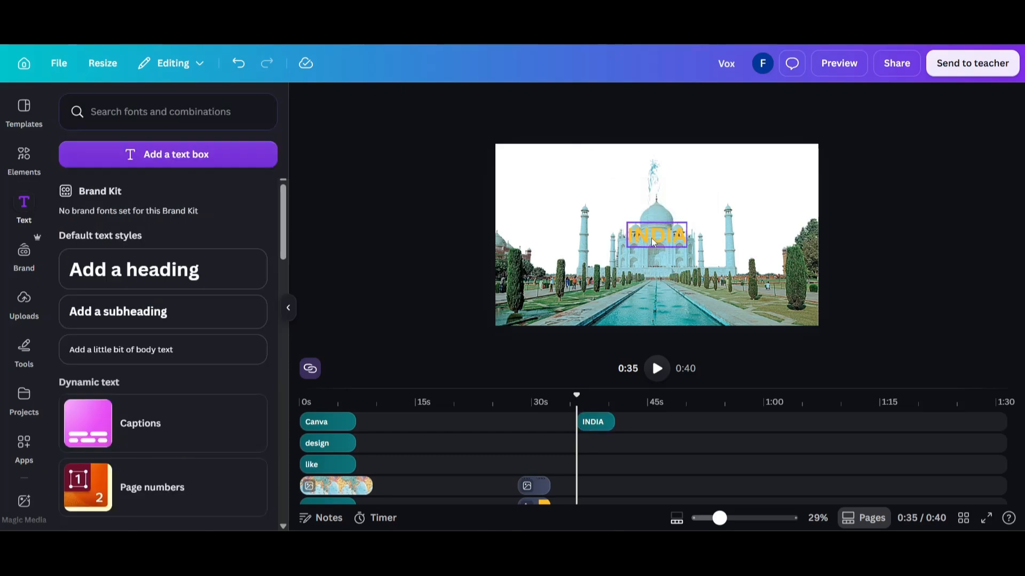
Enlarge the INDIA heading to size 471, spanning nearly the canvas width, and layer it behind the Taj Mahal photo
drag(652, 241, 815, 253)
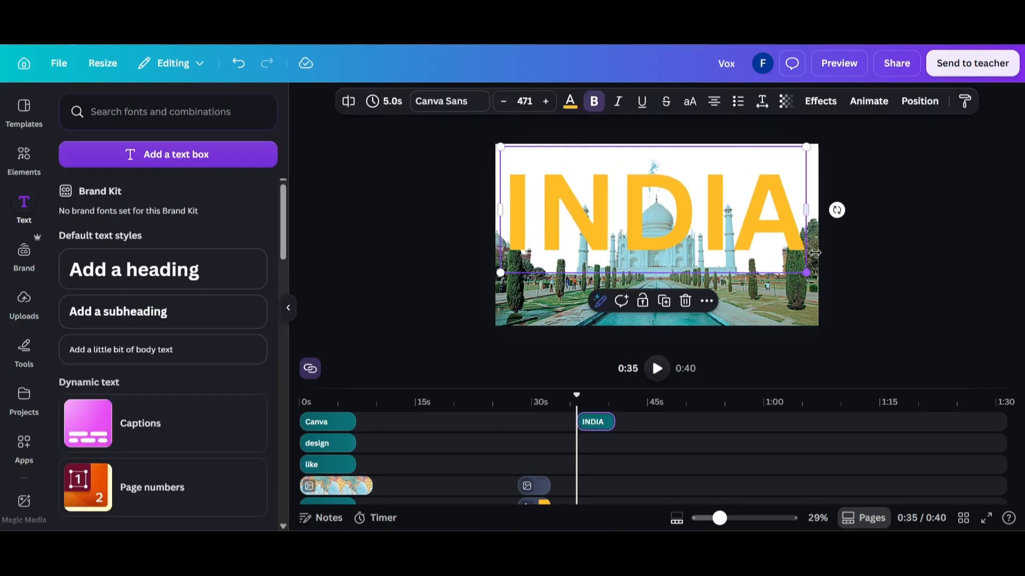
right_click(732, 227)
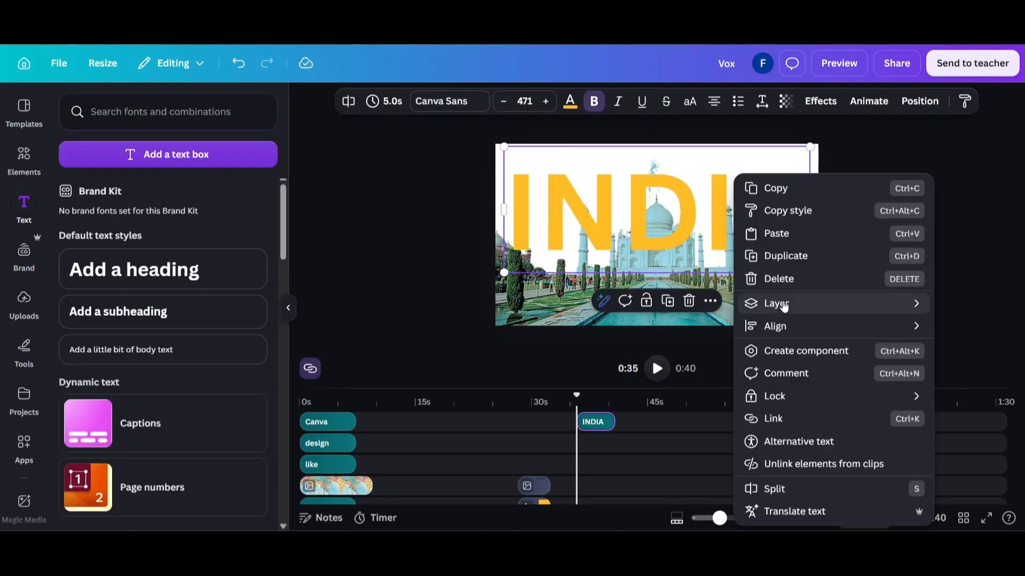
mouse_move(783, 304)
click(625, 372)
click(556, 215)
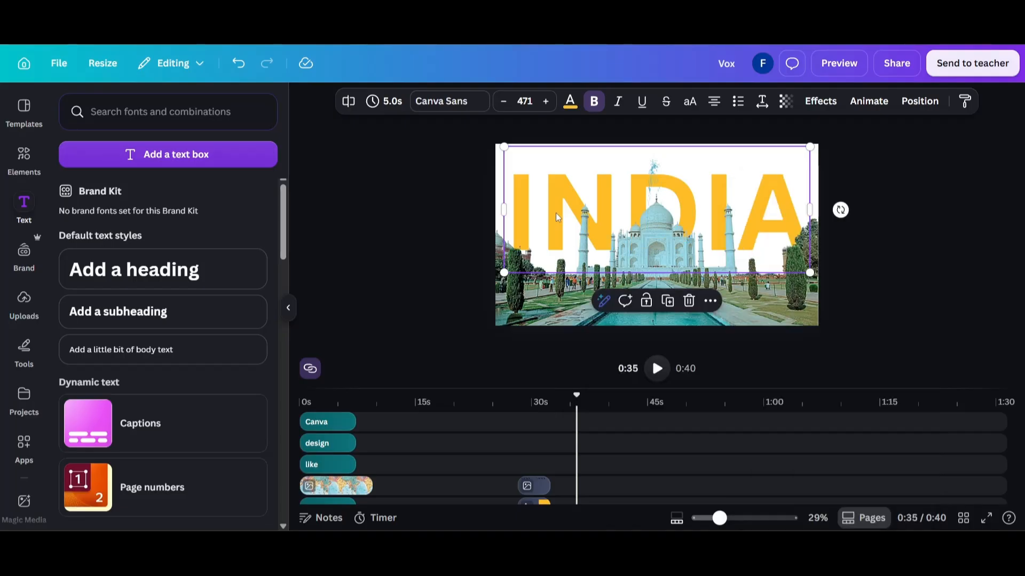
Shift the INDIA text clip back in the timeline to line up with the start of the sixth page
scroll(564, 460, down, 3)
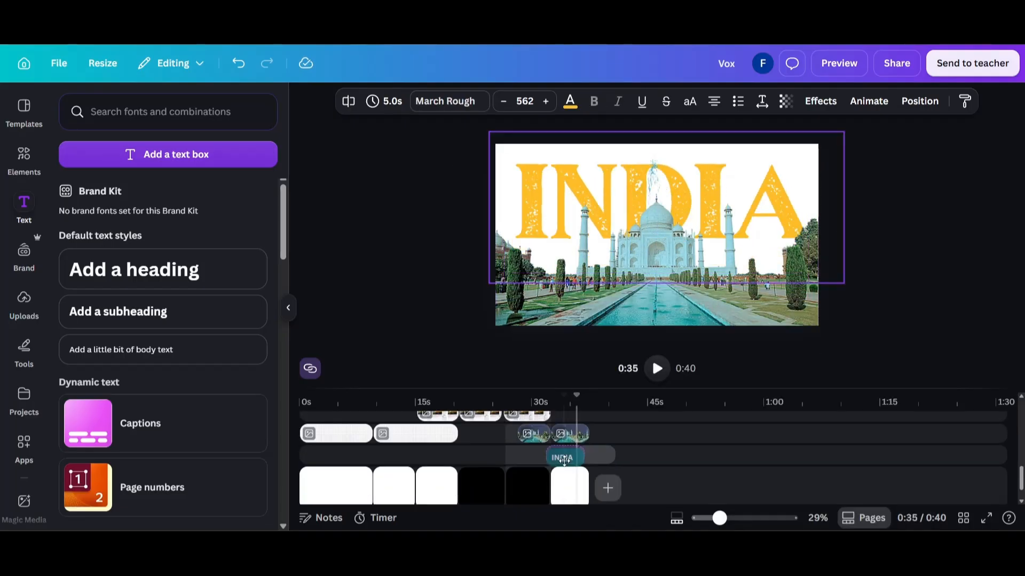